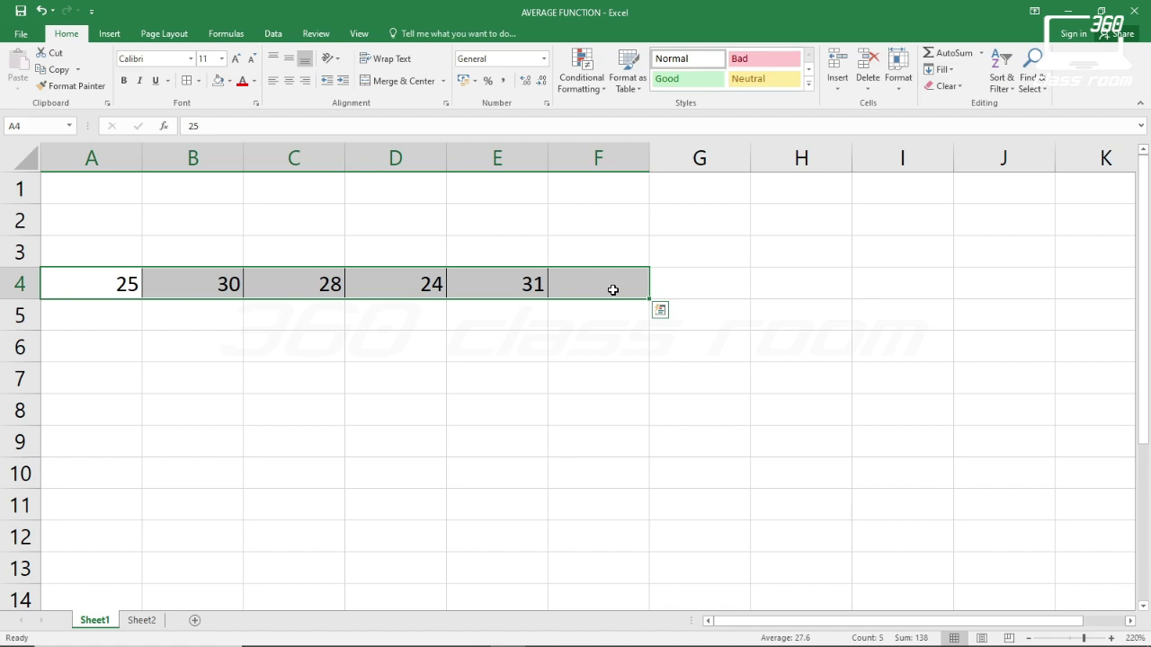
# - Fill the empty result cell F4 with the light blue theme colour
pyautogui.click(612, 290)
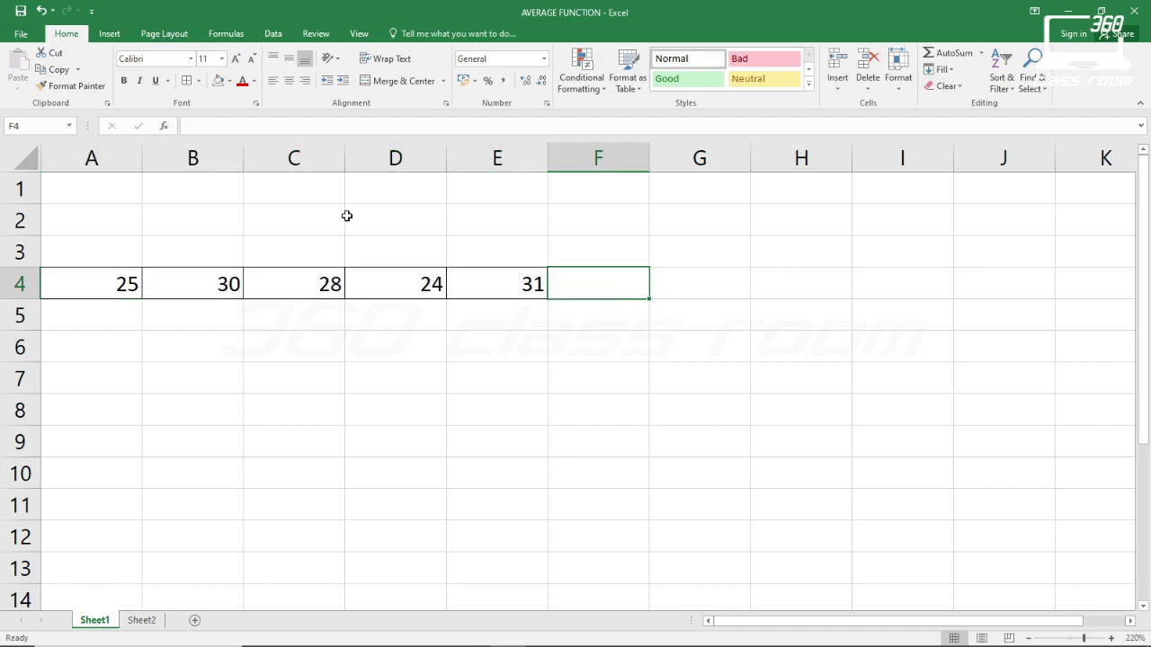
pyautogui.click(230, 82)
pyautogui.click(268, 128)
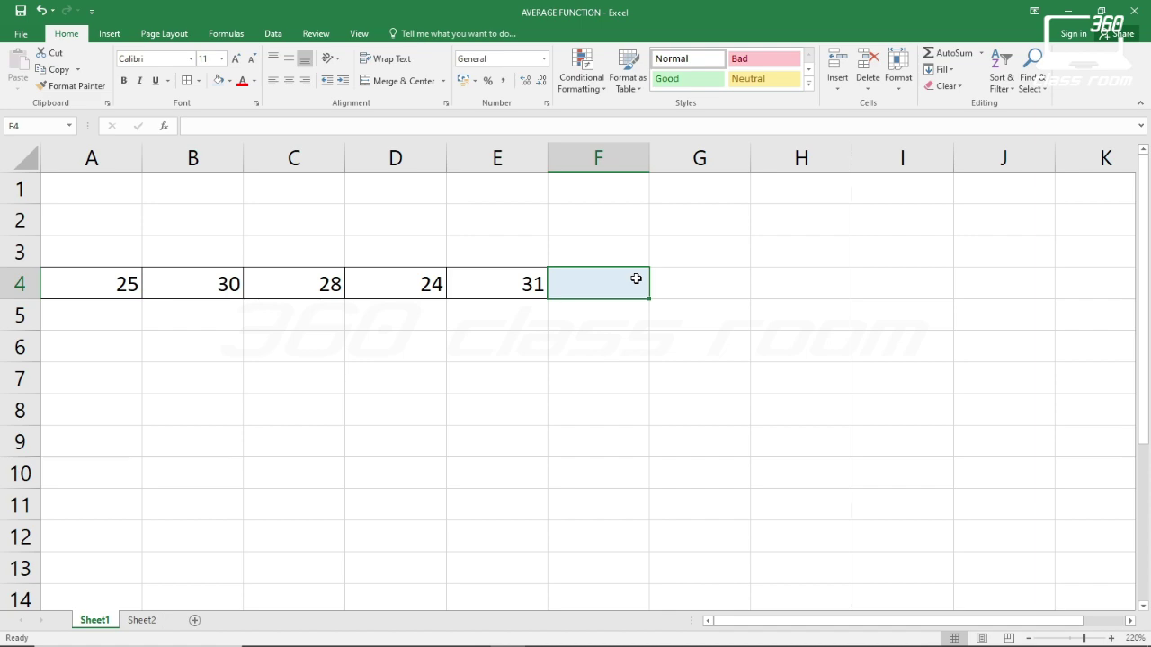
pyautogui.write('=AVERAGE(')
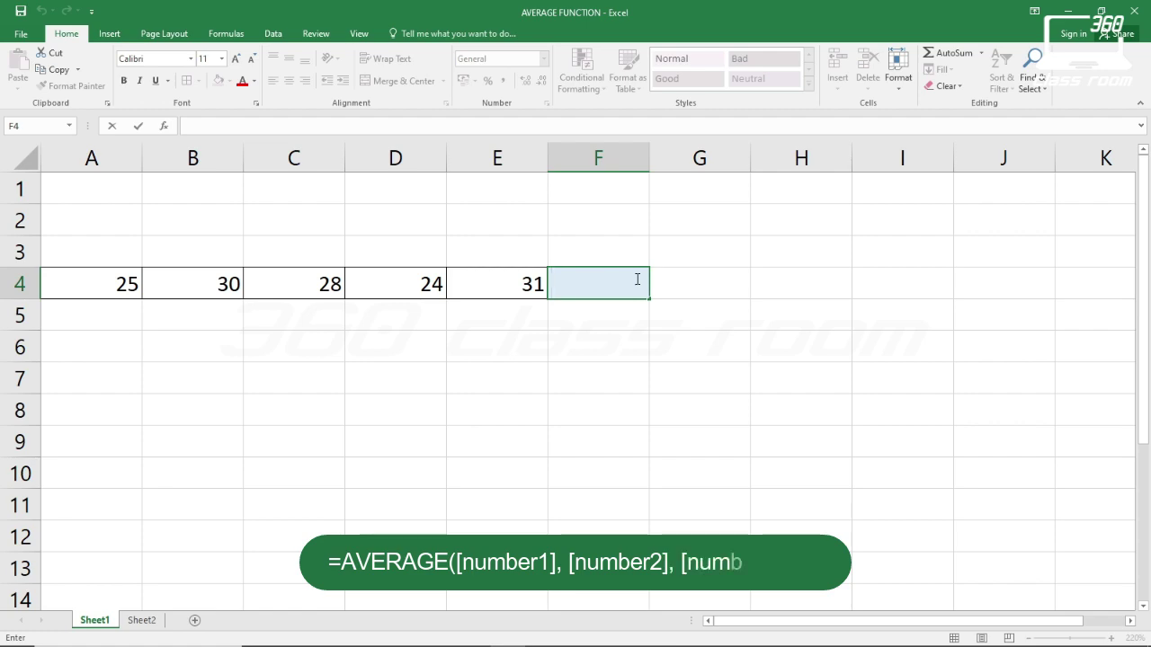
pyautogui.write('=')
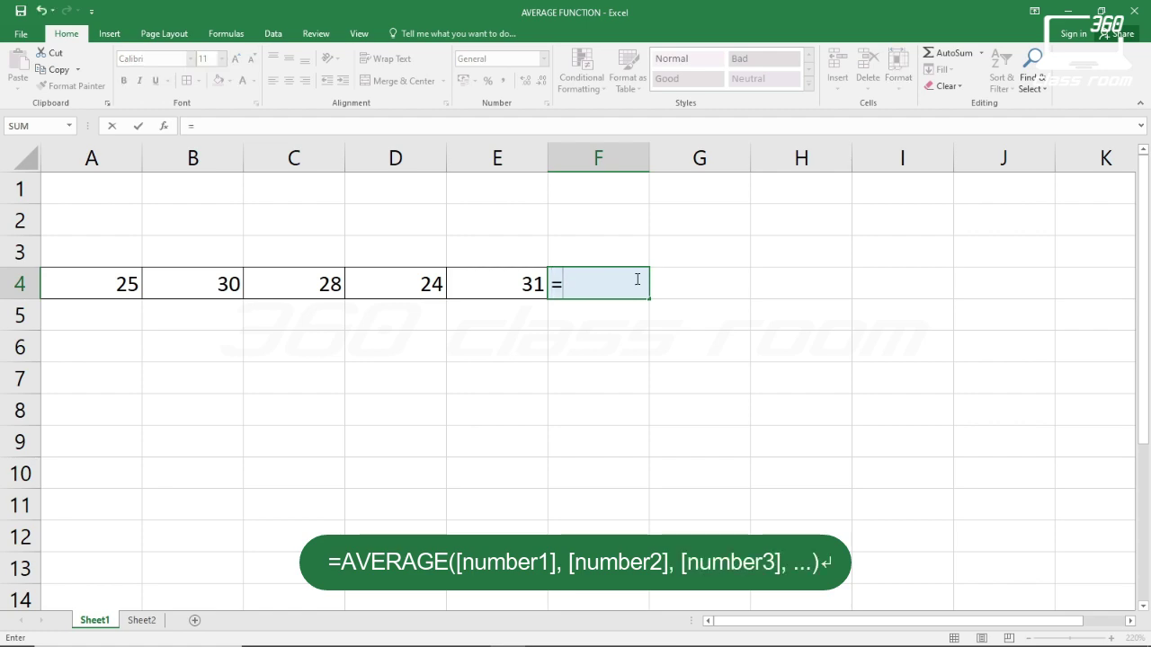
pyautogui.write('AVERAGE')
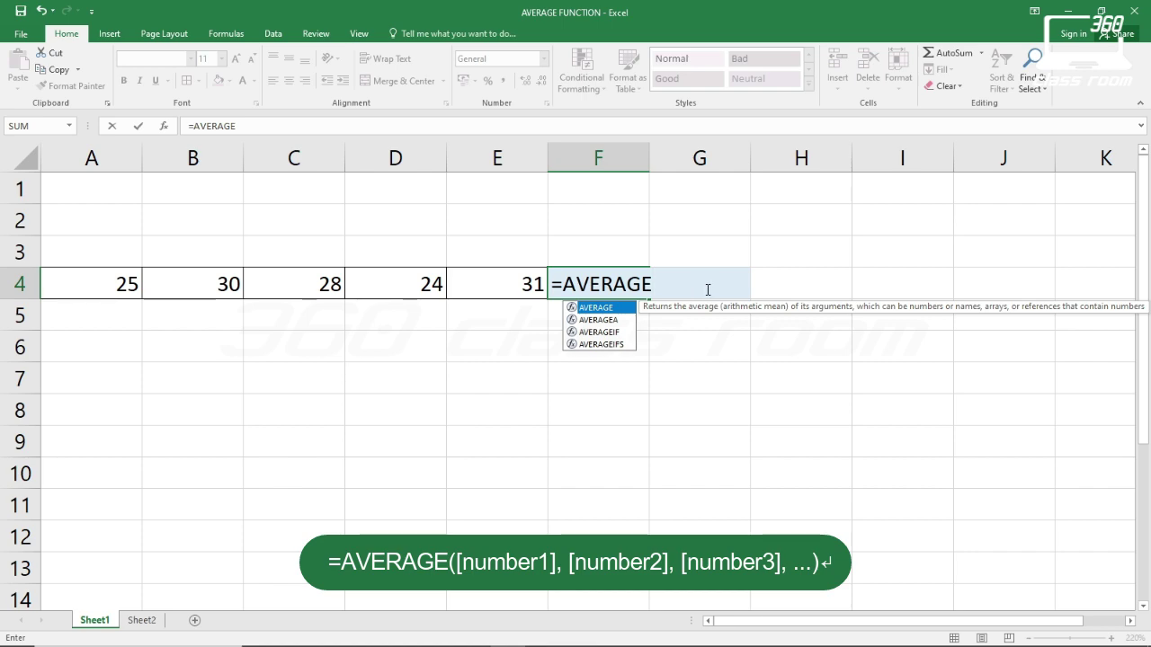
pyautogui.write('(')
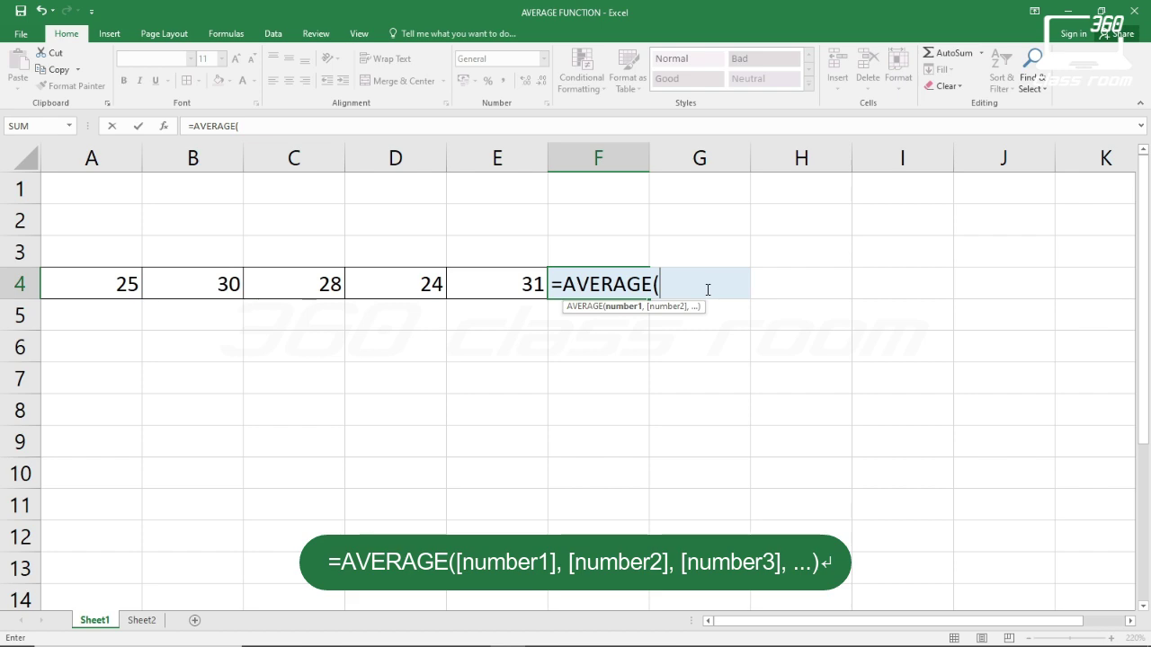
pyautogui.write('A4,')
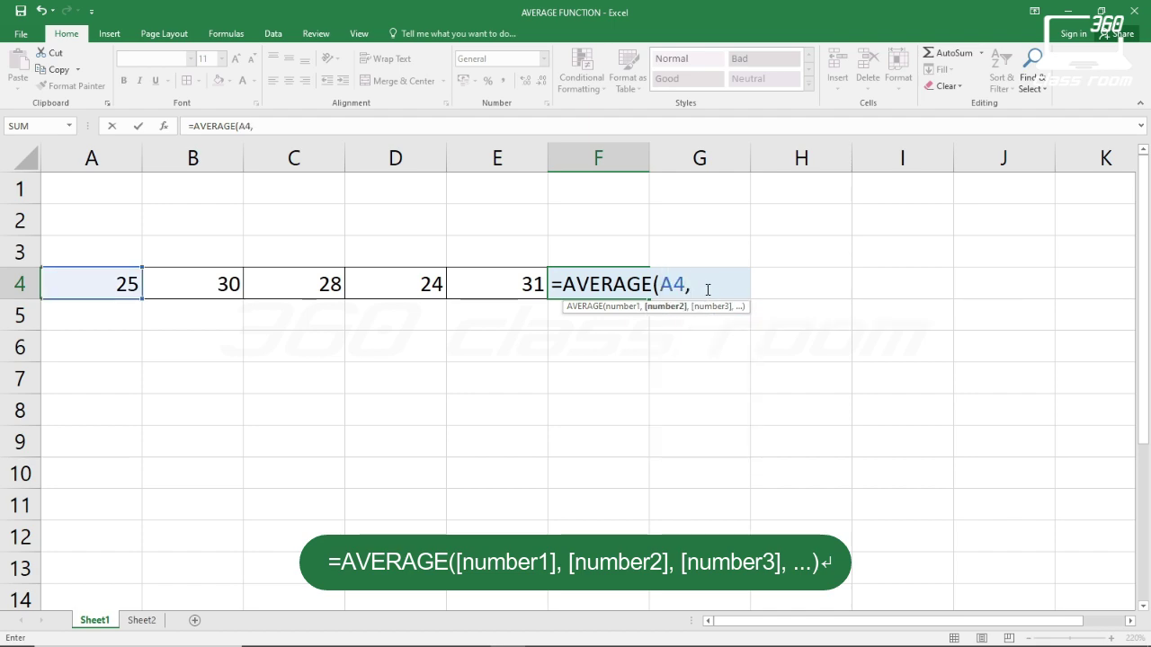
pyautogui.write('B4,')
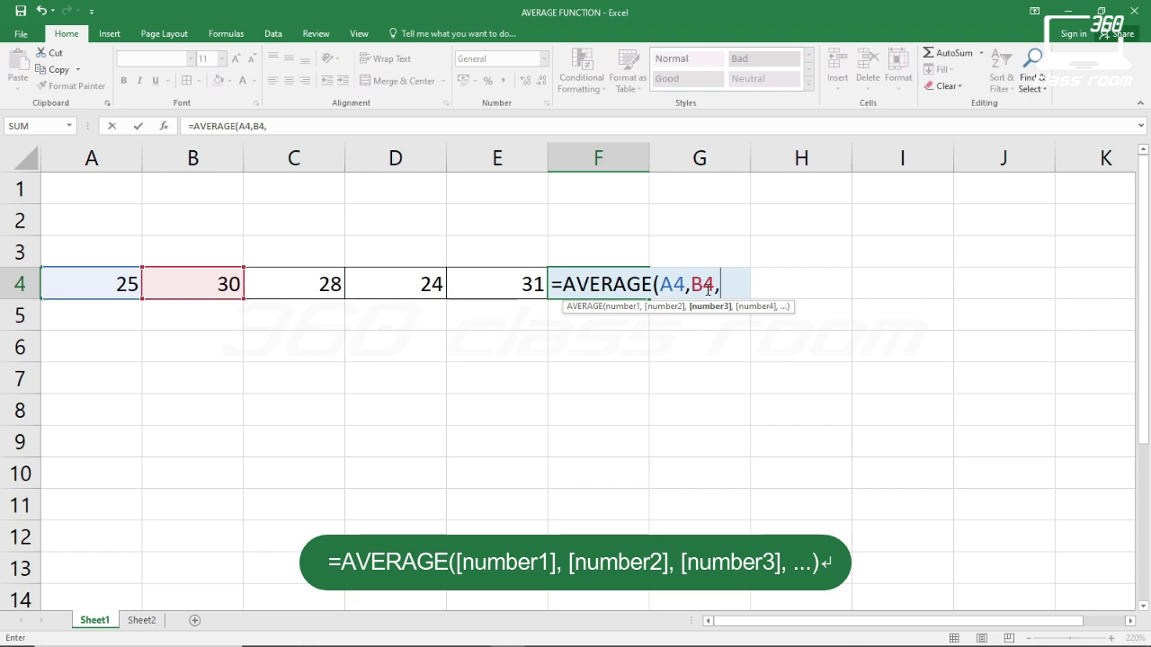
pyautogui.write('C4,')
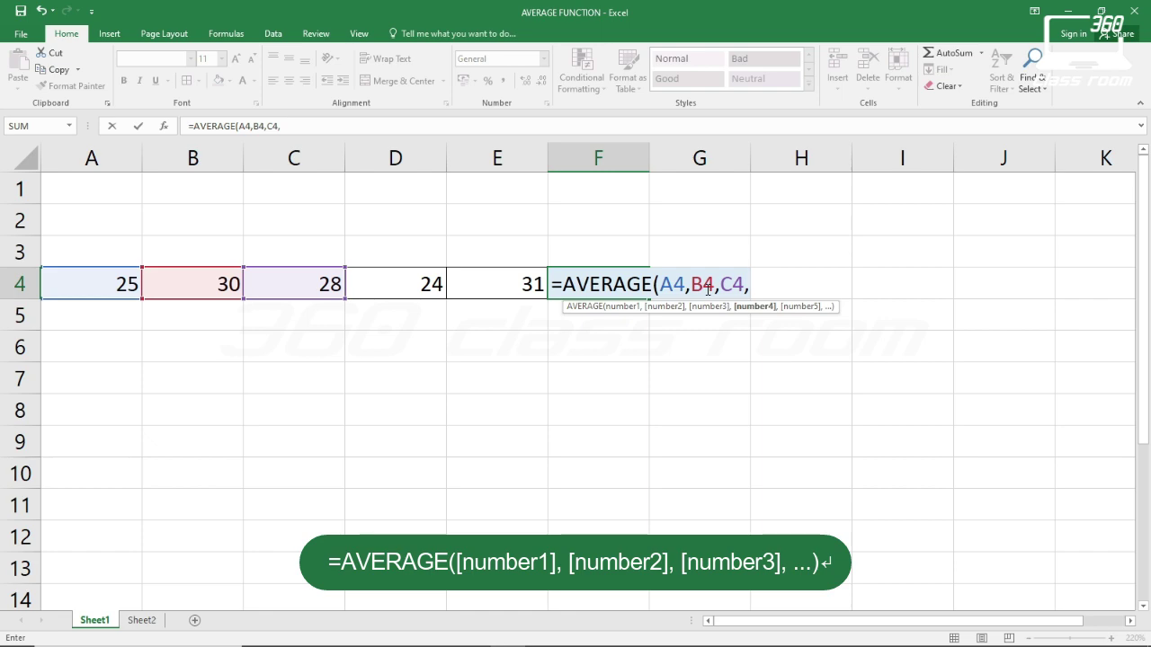
pyautogui.write('D')
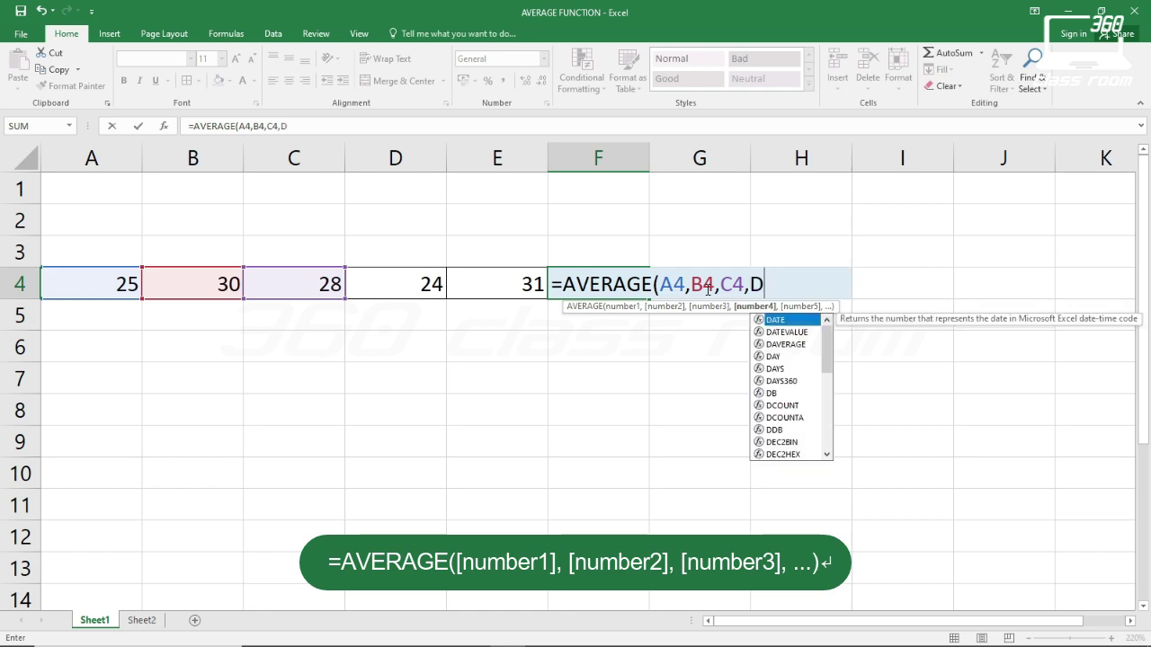
pyautogui.write('4,')
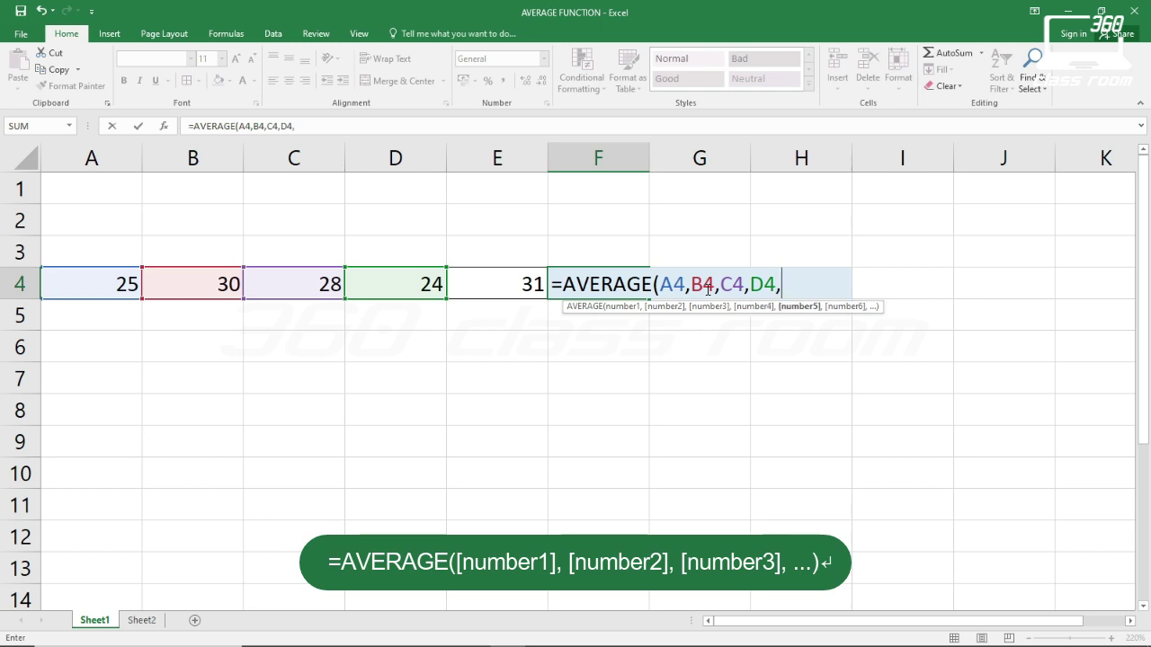
pyautogui.write('E4')
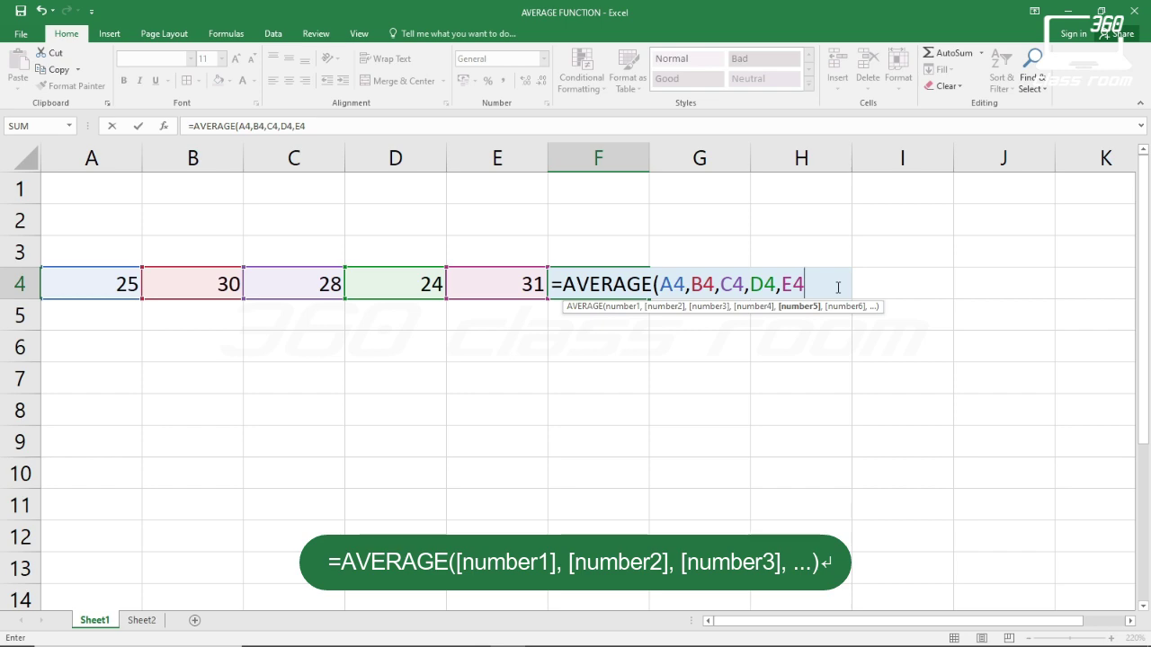
pyautogui.press('Escape')
# - Enter scattered sample values: 50 in B7, 60 in C8, 55 in D7 and 47 in E9
pyautogui.click(180, 377)
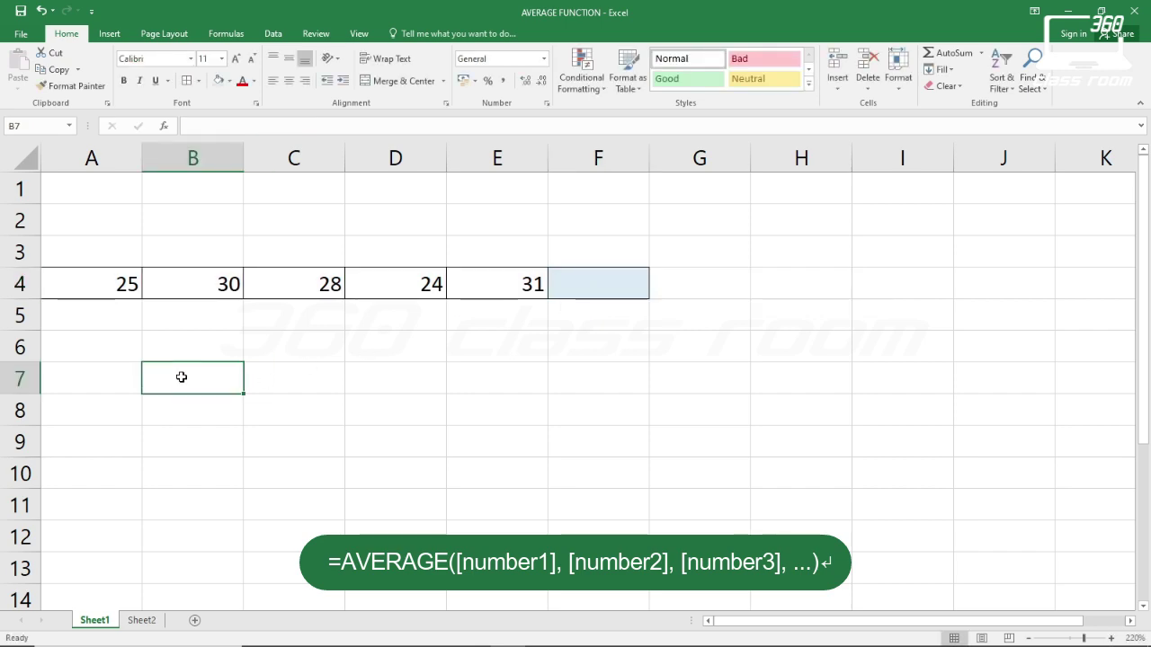
pyautogui.write('50')
pyautogui.click(277, 406)
pyautogui.write('60')
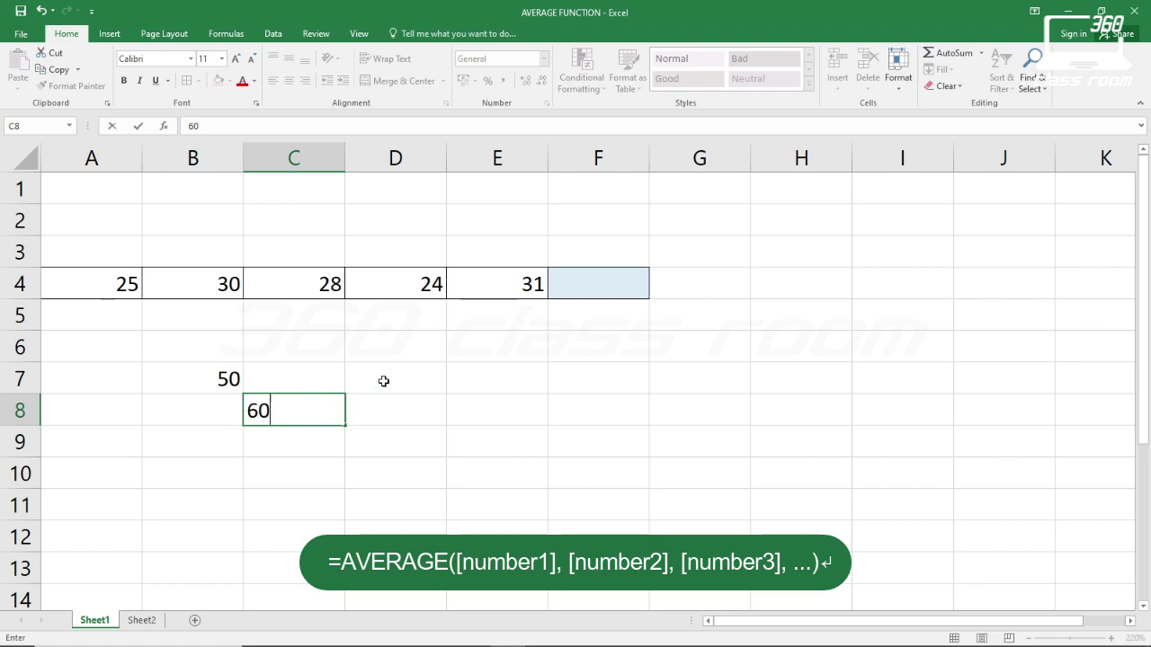
pyautogui.click(382, 380)
pyautogui.write('55')
pyautogui.click(498, 445)
pyautogui.write('47')
pyautogui.click(599, 409)
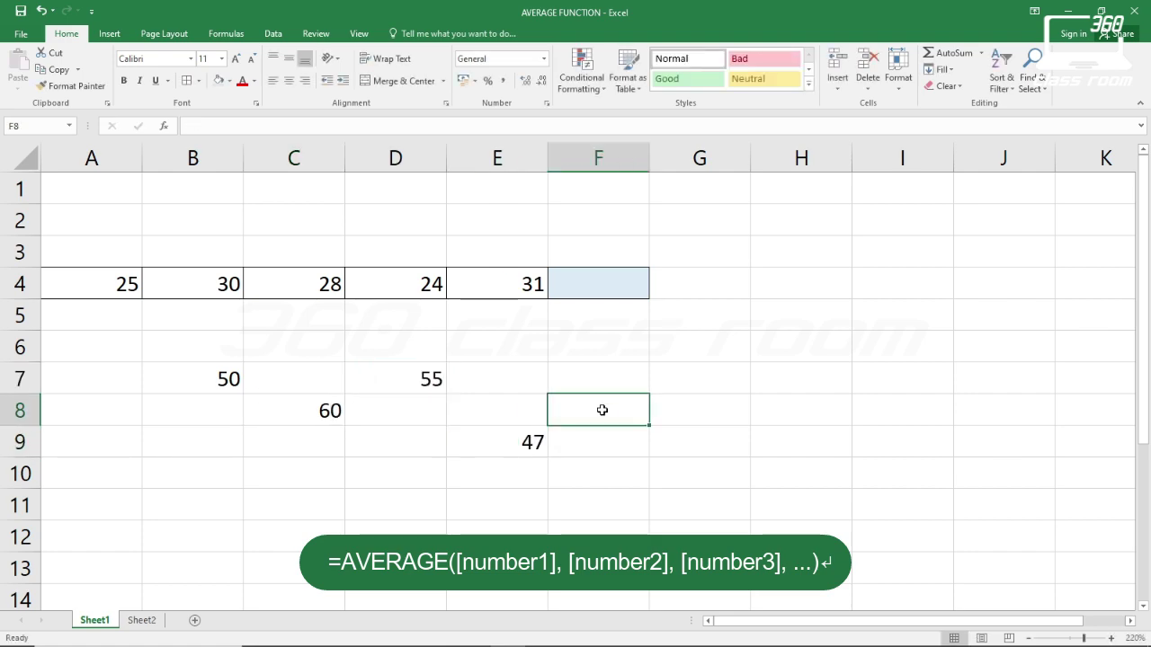
# - Apply borders to the non-adjacent cells B7, C8, D7, E9 and F8
pyautogui.click(220, 379)
pyautogui.keyDown('ctrl'); pyautogui.click(294, 410); pyautogui.keyUp('ctrl')
pyautogui.keyDown('ctrl'); pyautogui.click(395, 378); pyautogui.keyUp('ctrl')
pyautogui.keyDown('ctrl'); pyautogui.click(497, 441); pyautogui.keyUp('ctrl')
pyautogui.keyDown('ctrl'); pyautogui.click(585, 415); pyautogui.keyUp('ctrl')
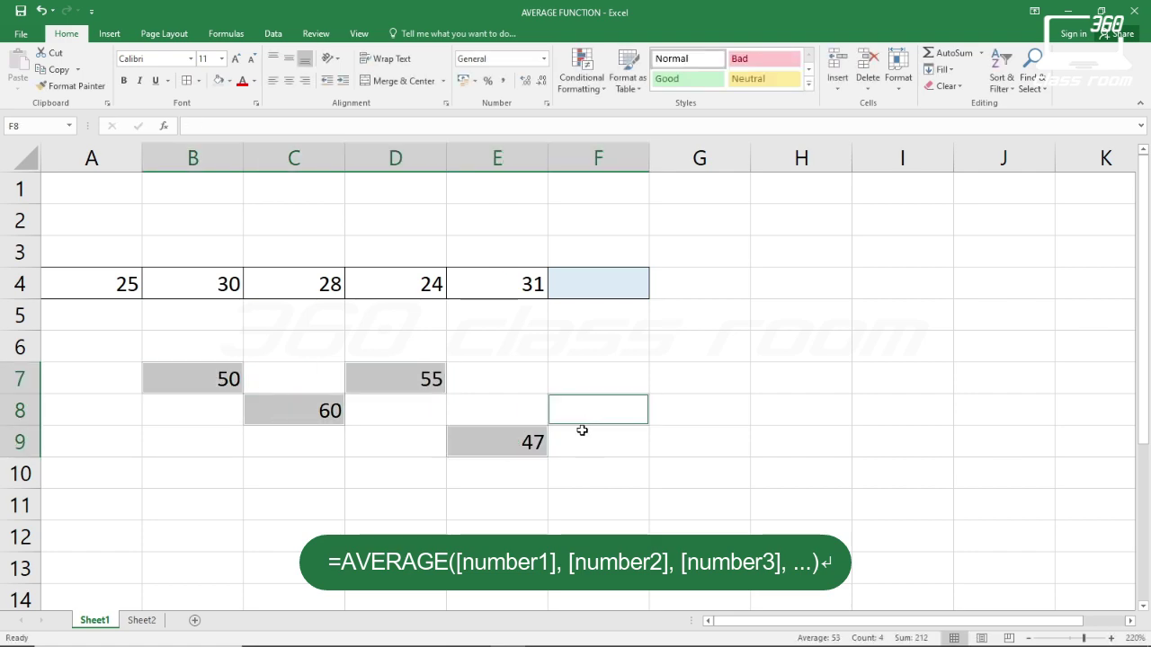
pyautogui.click(198, 80)
pyautogui.click(270, 203)
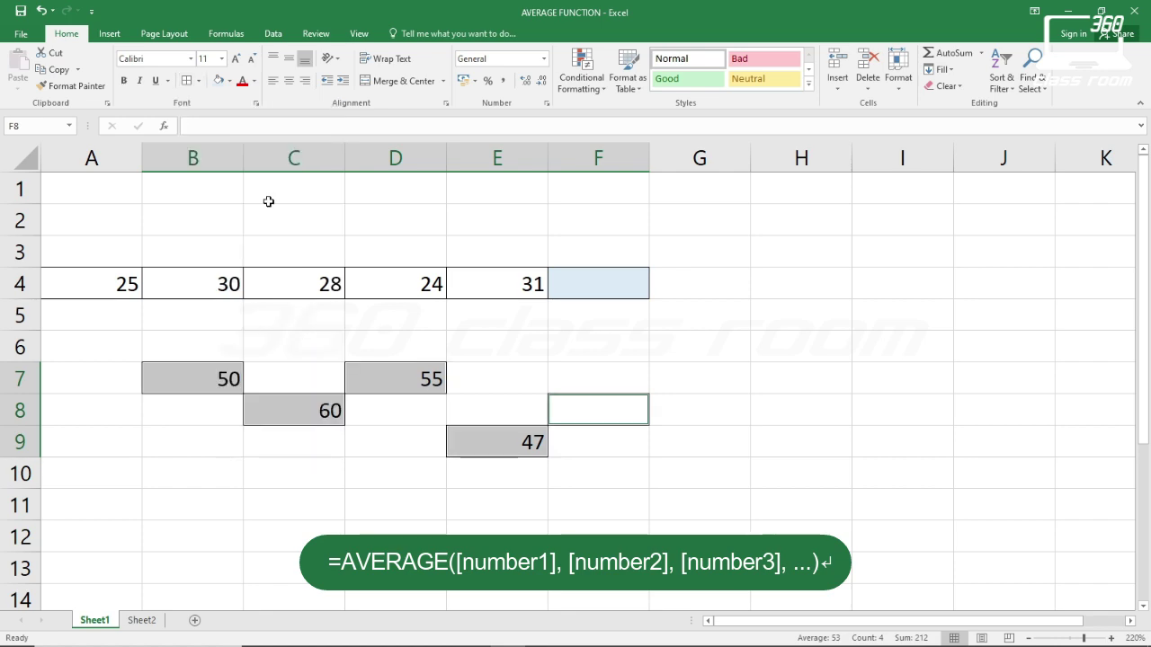
# - Fill cell F8 with the same light blue theme colour as F4
pyautogui.click(602, 406)
pyautogui.click(229, 80)
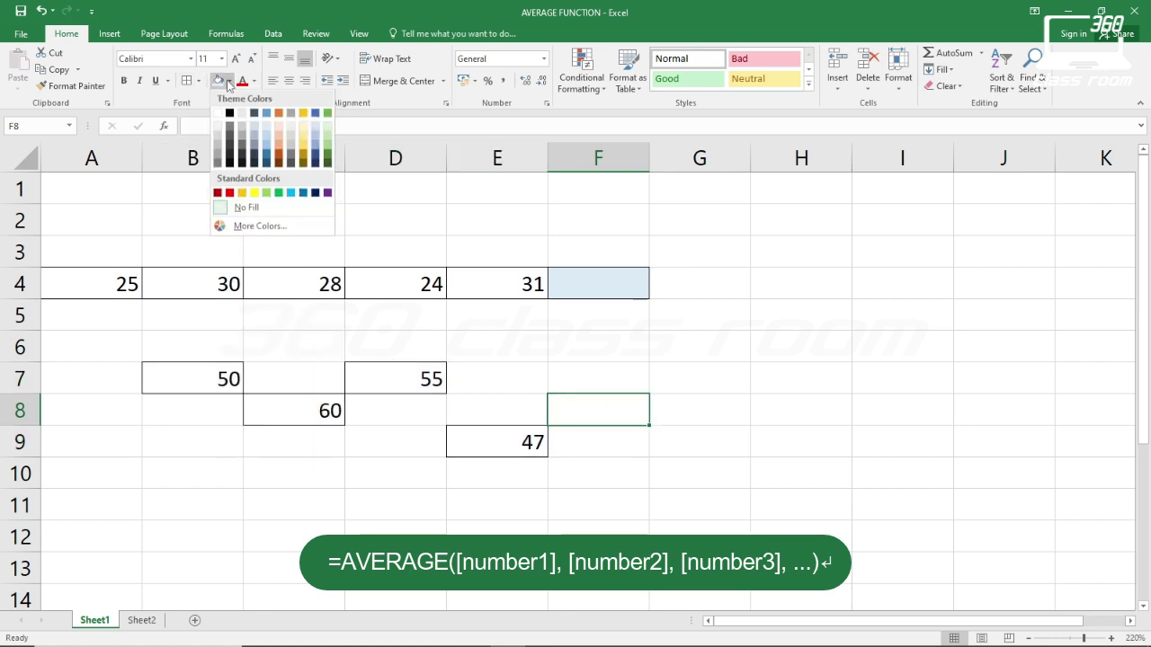
pyautogui.click(268, 135)
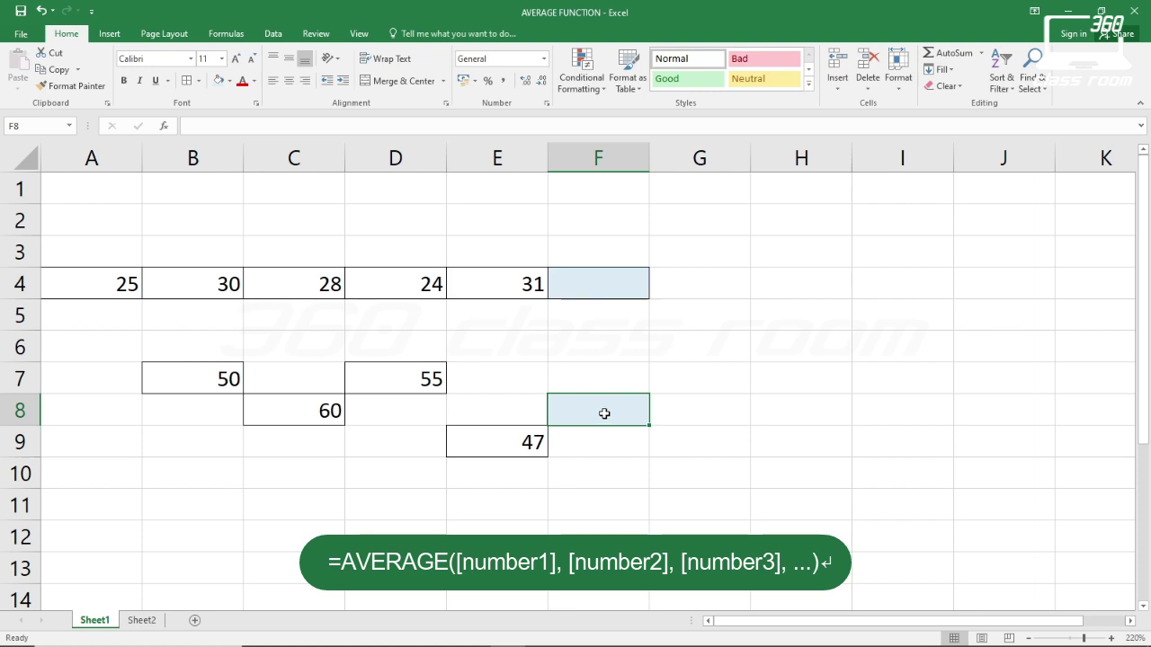
pyautogui.click(198, 375)
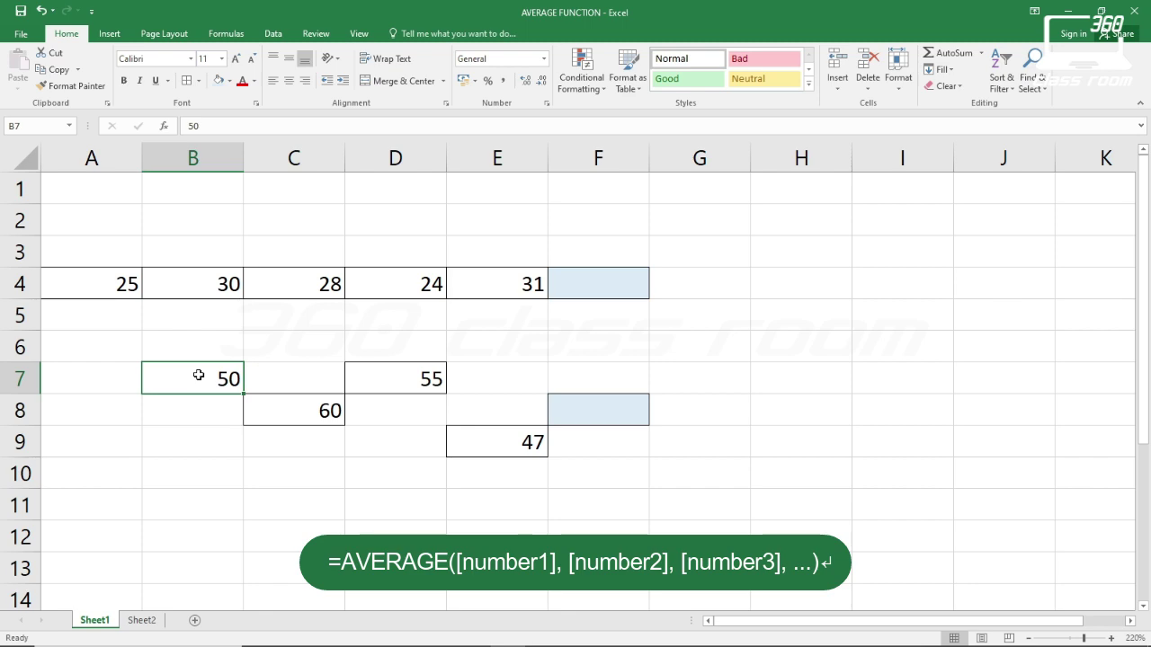
pyautogui.click(304, 413)
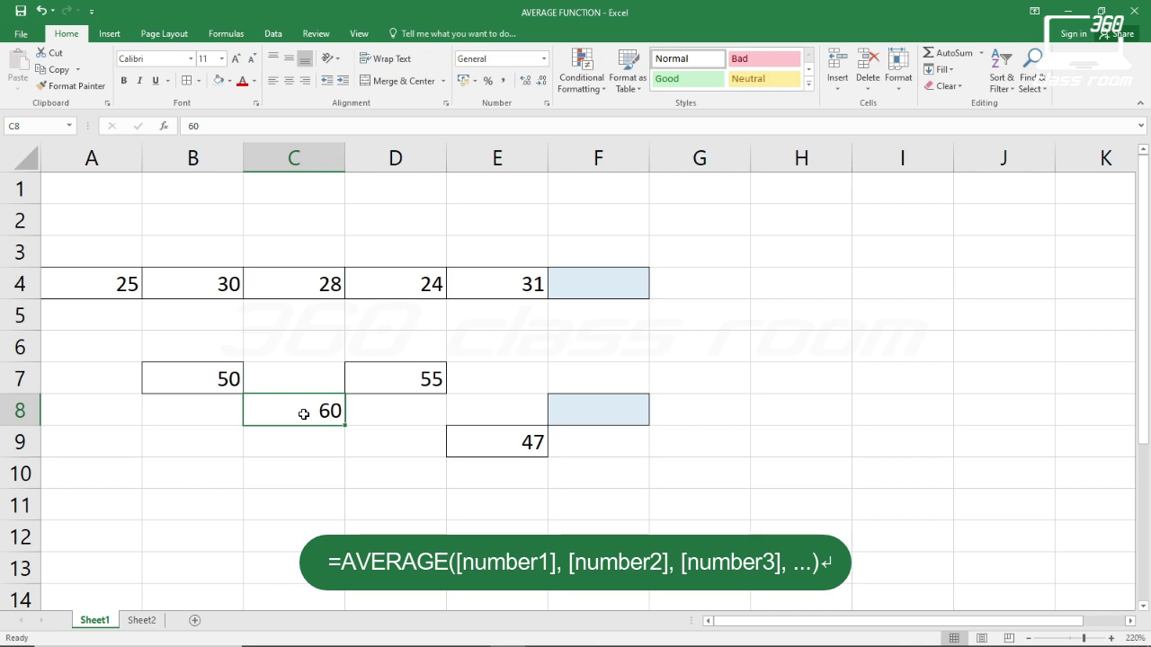
pyautogui.click(393, 382)
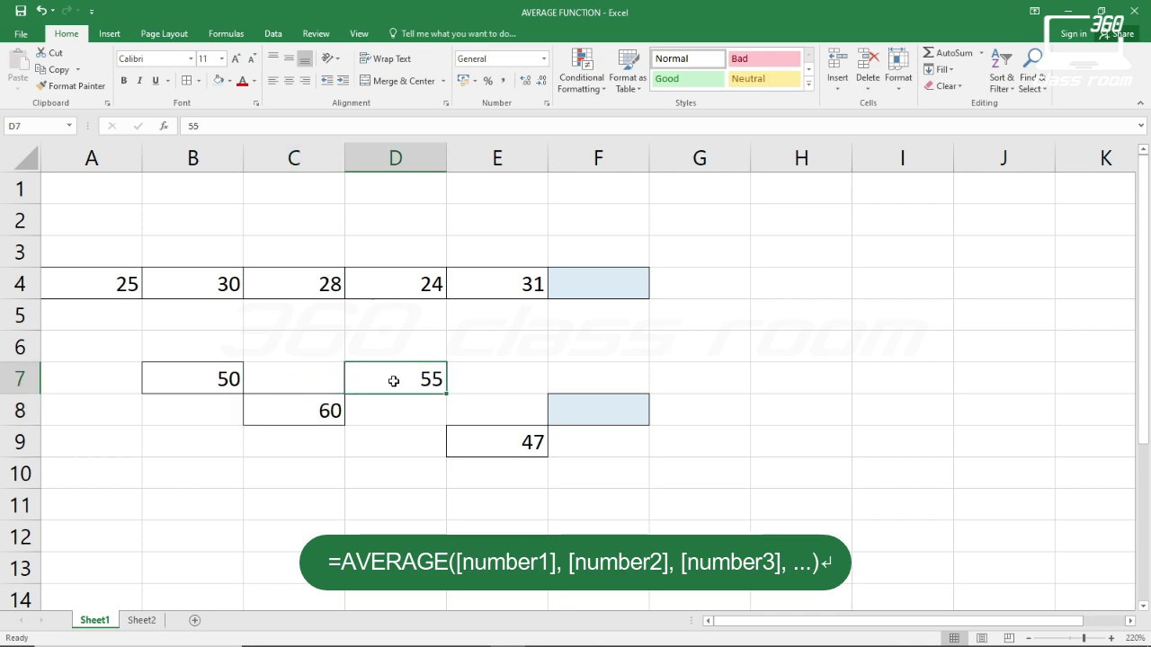
pyautogui.click(498, 441)
# - Average the four scattered values in cell F8 with the formula =AVERAGE(B7,C8,D7,E9)
pyautogui.click(596, 404)
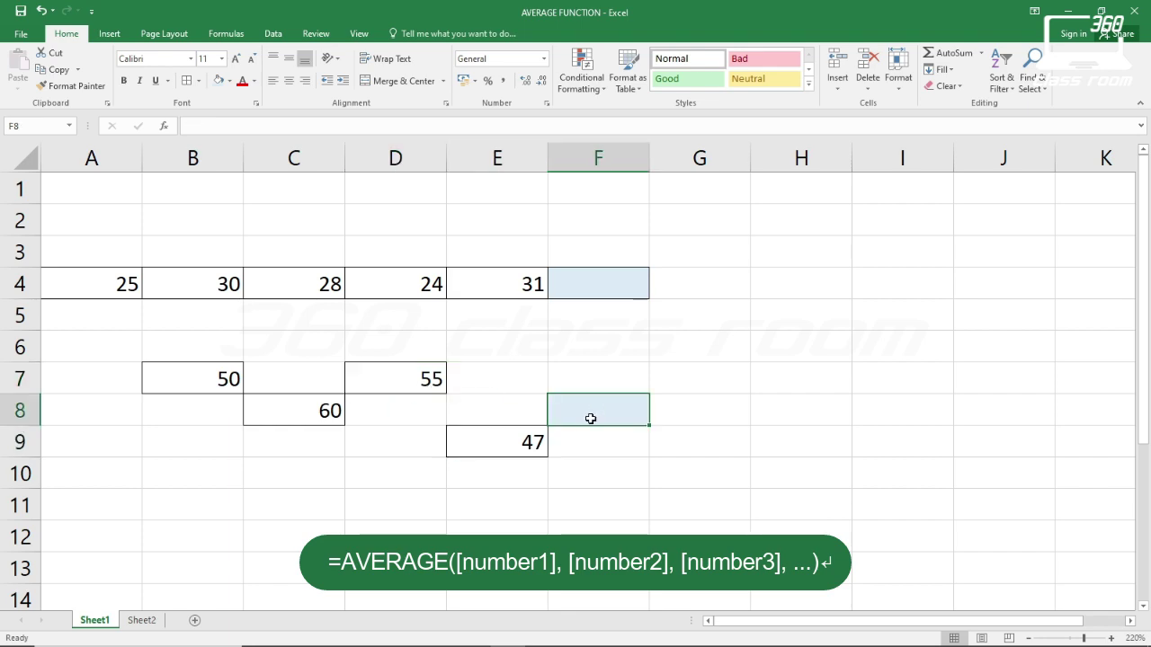
pyautogui.write('=AV')
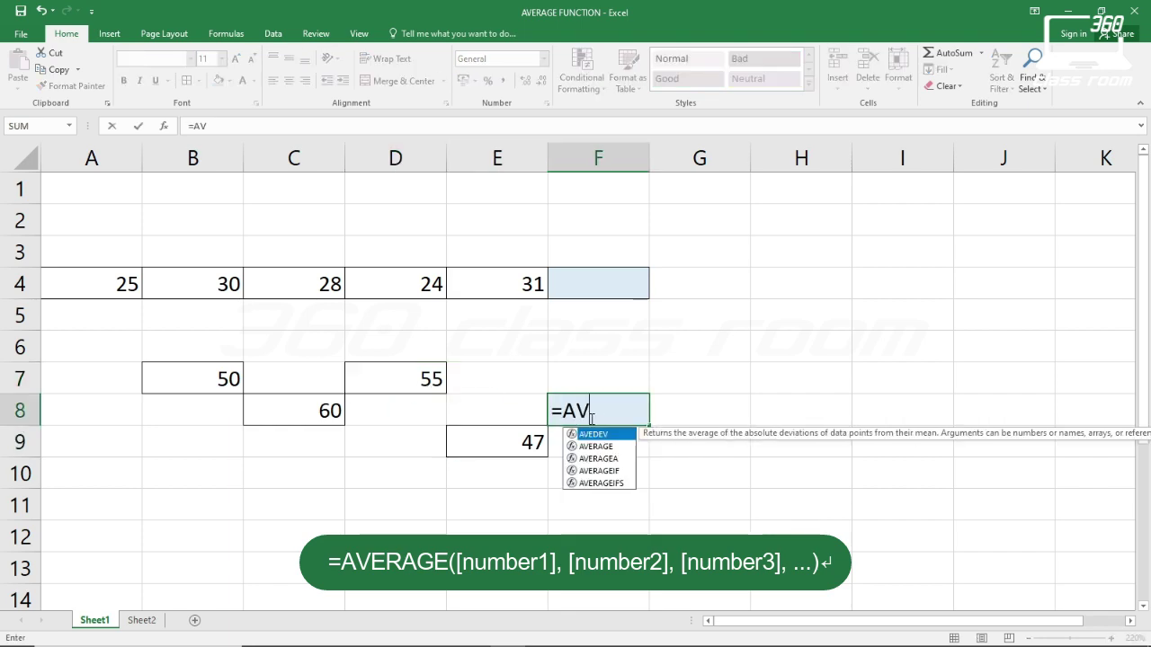
pyautogui.write('ERAGE(')
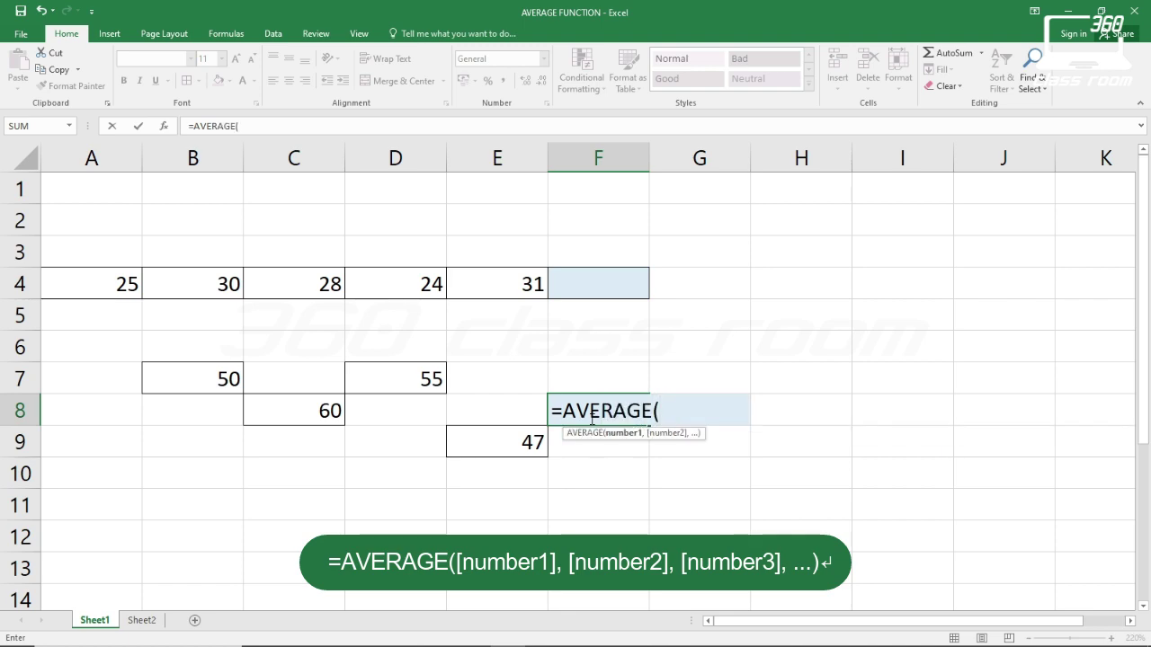
pyautogui.write('B7')
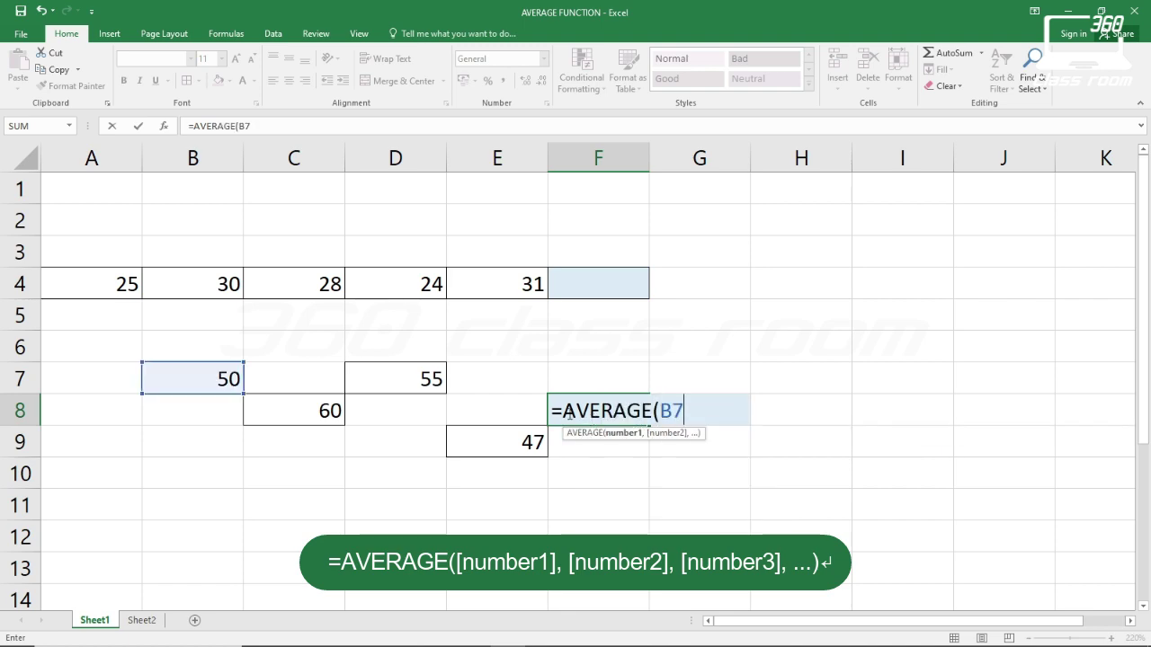
pyautogui.write(',C7')
pyautogui.press('BackSpace')
pyautogui.press('BackSpace')
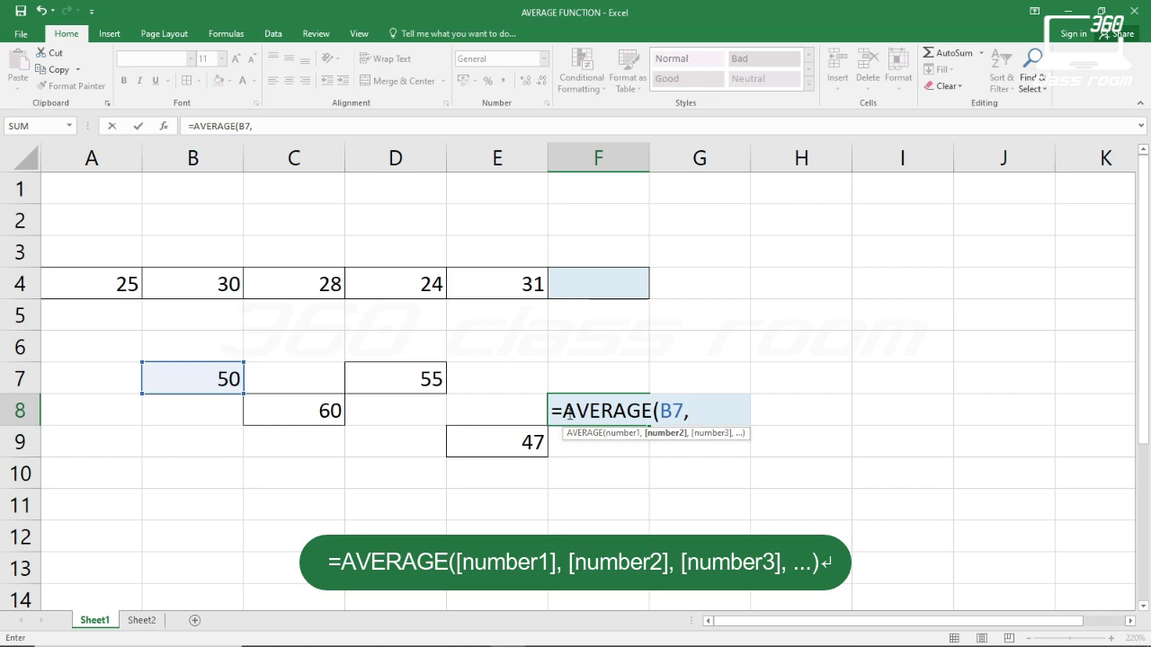
pyautogui.write('C8,D7,')
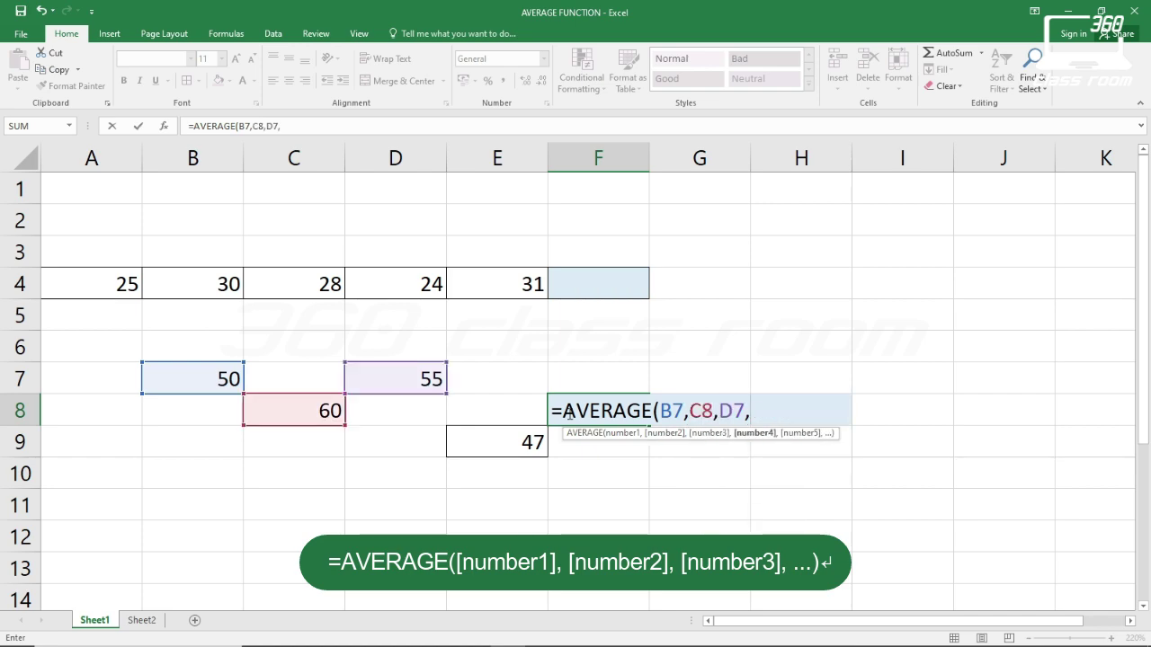
pyautogui.write('E9)')
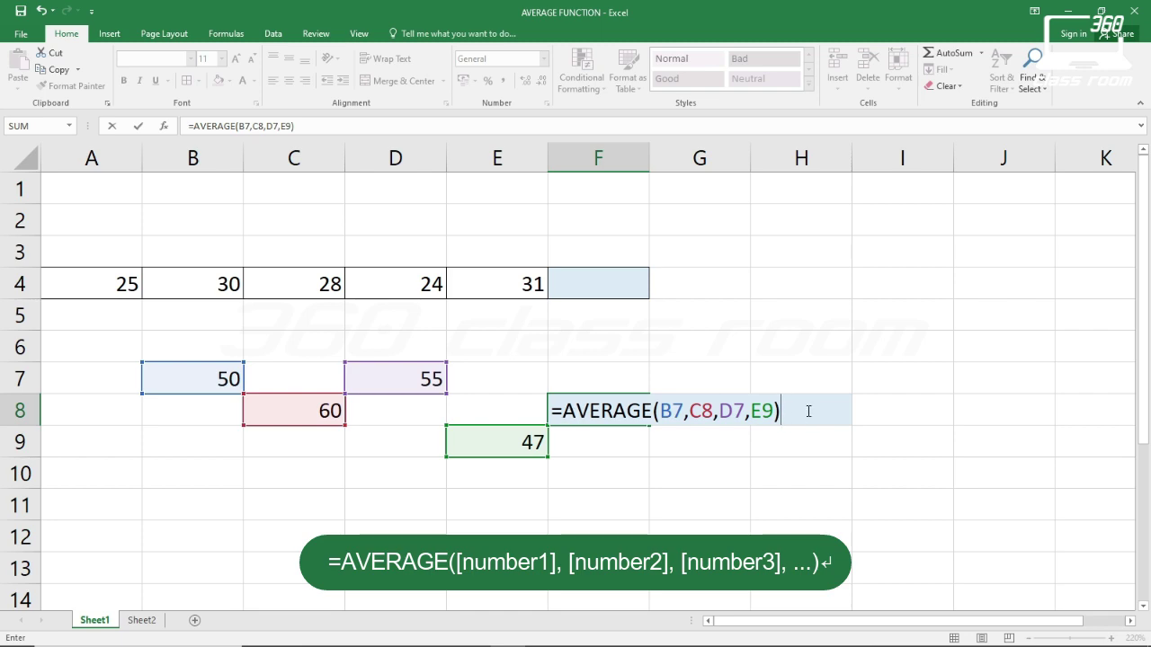
pyautogui.press('Return')
pyautogui.press('Up')
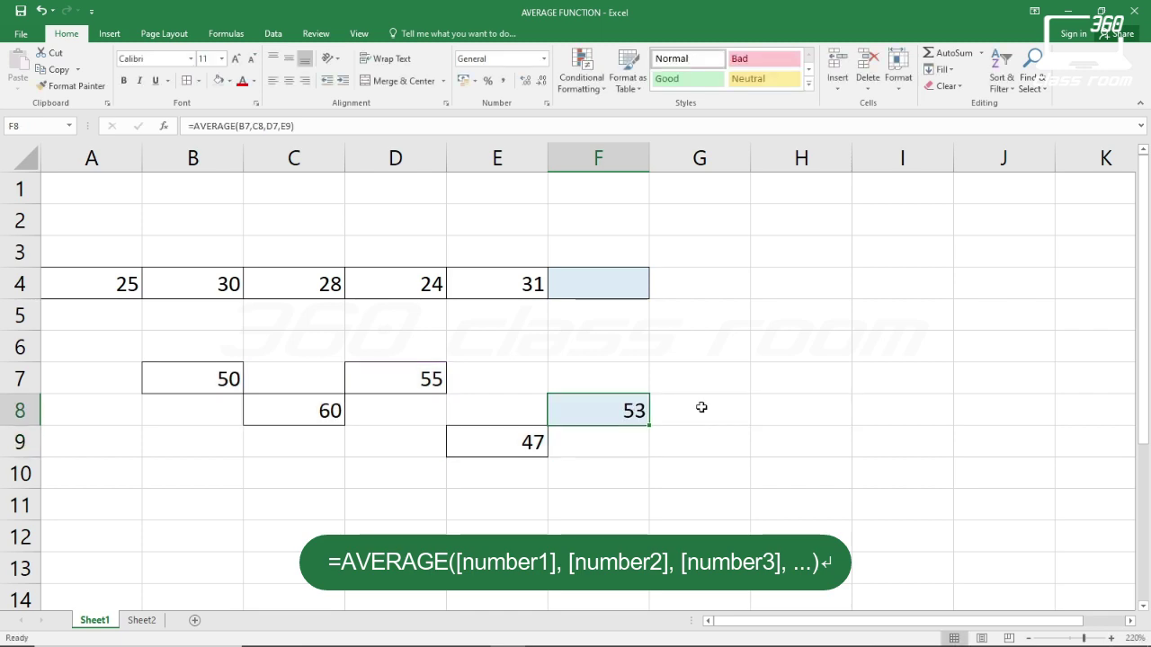
# - Begin an AVERAGE formula in cell F4, up to its opening parenthesis
pyautogui.click(598, 282)
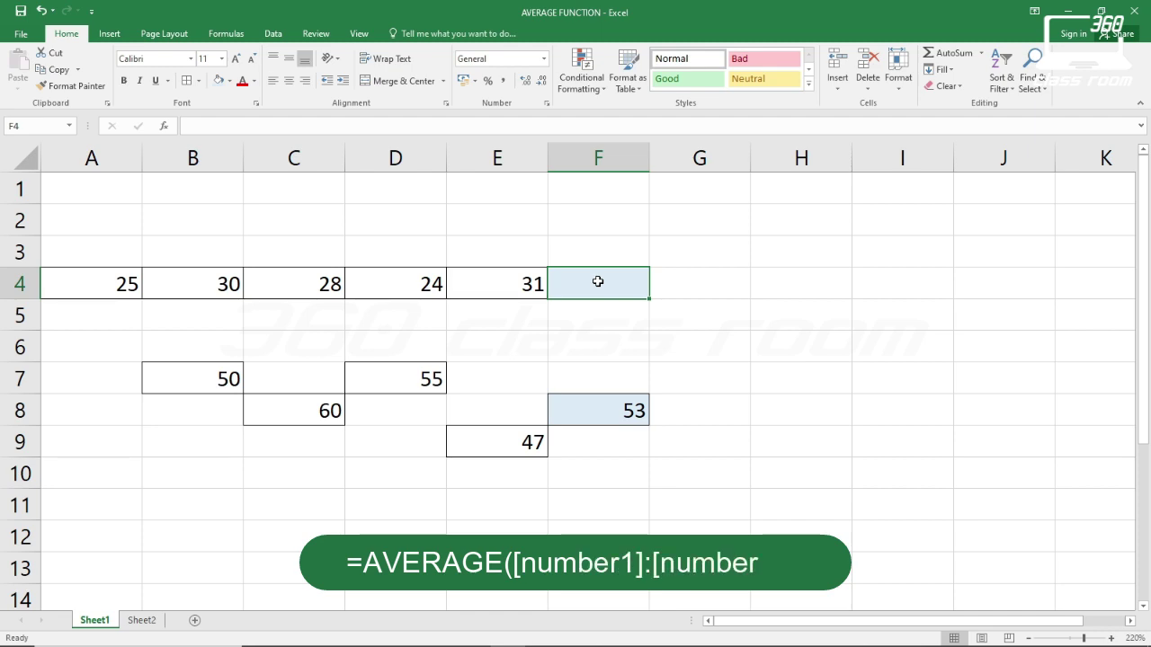
pyautogui.write('=AVER')
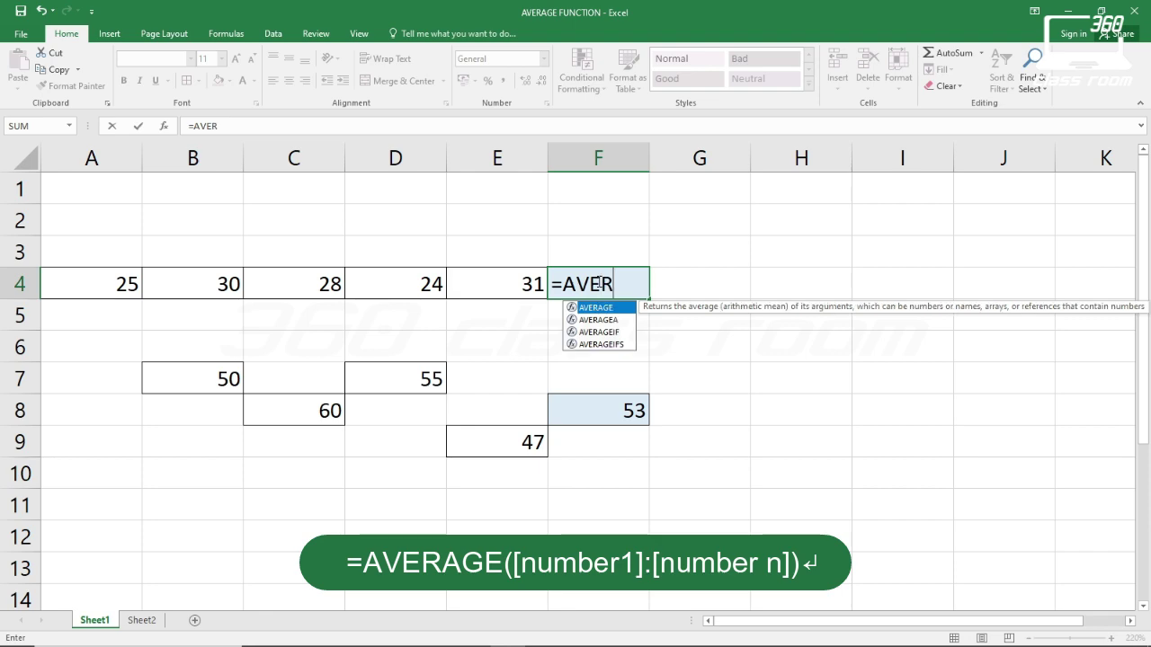
pyautogui.write('AGE(')
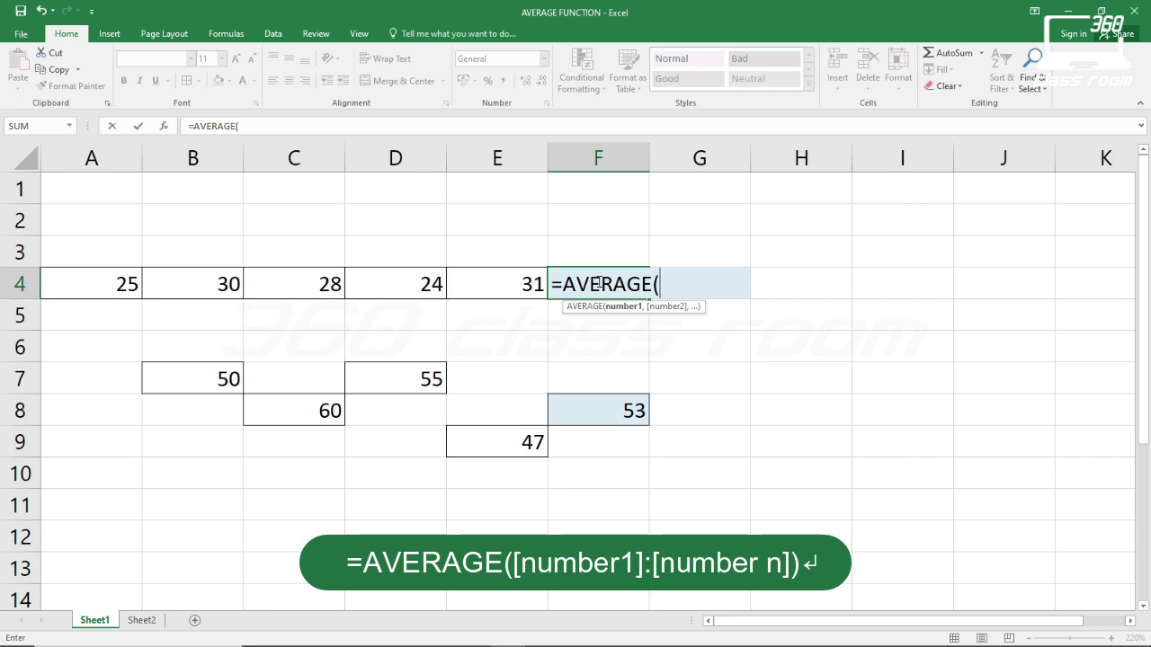
pyautogui.write('A4:')
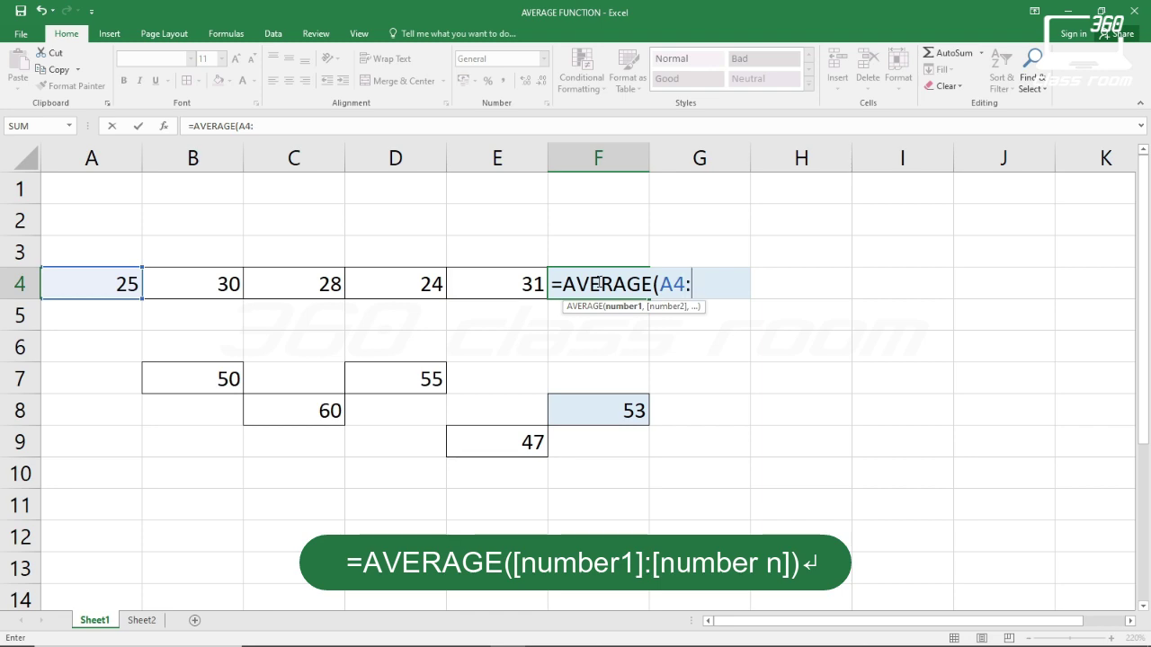
pyautogui.write('E4')
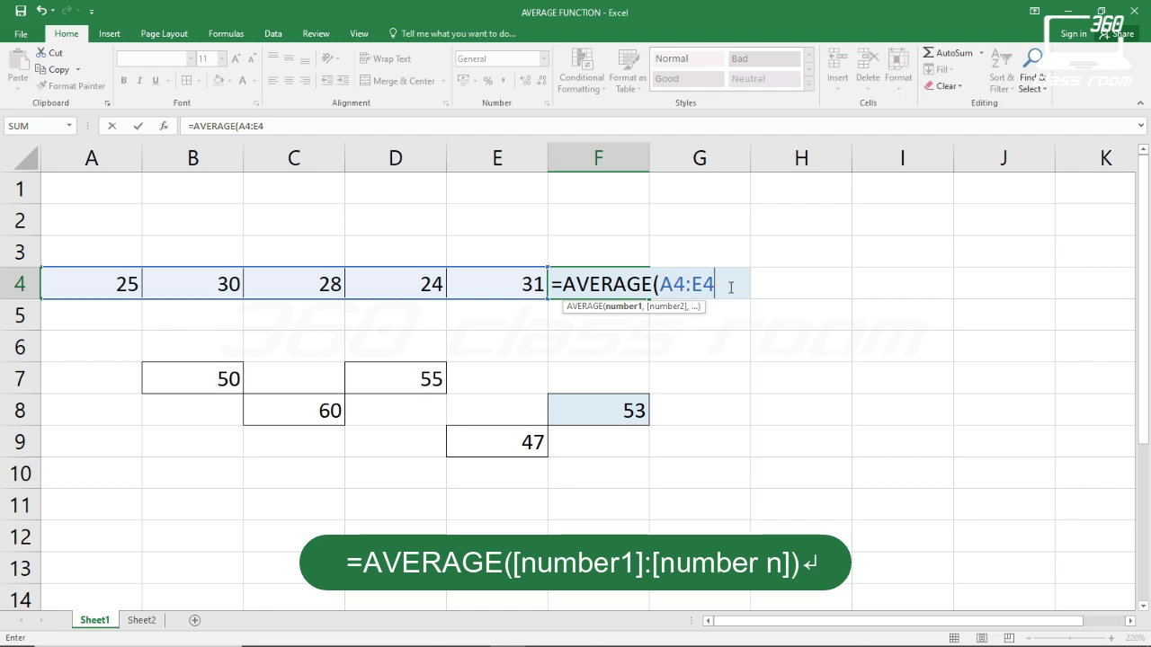
pyautogui.press('BackSpace')
pyautogui.write('4')
pyautogui.press('BackSpace')
pyautogui.press('BackSpace')
pyautogui.press('BackSpace')
pyautogui.press('BackSpace')
pyautogui.press('BackSpace')
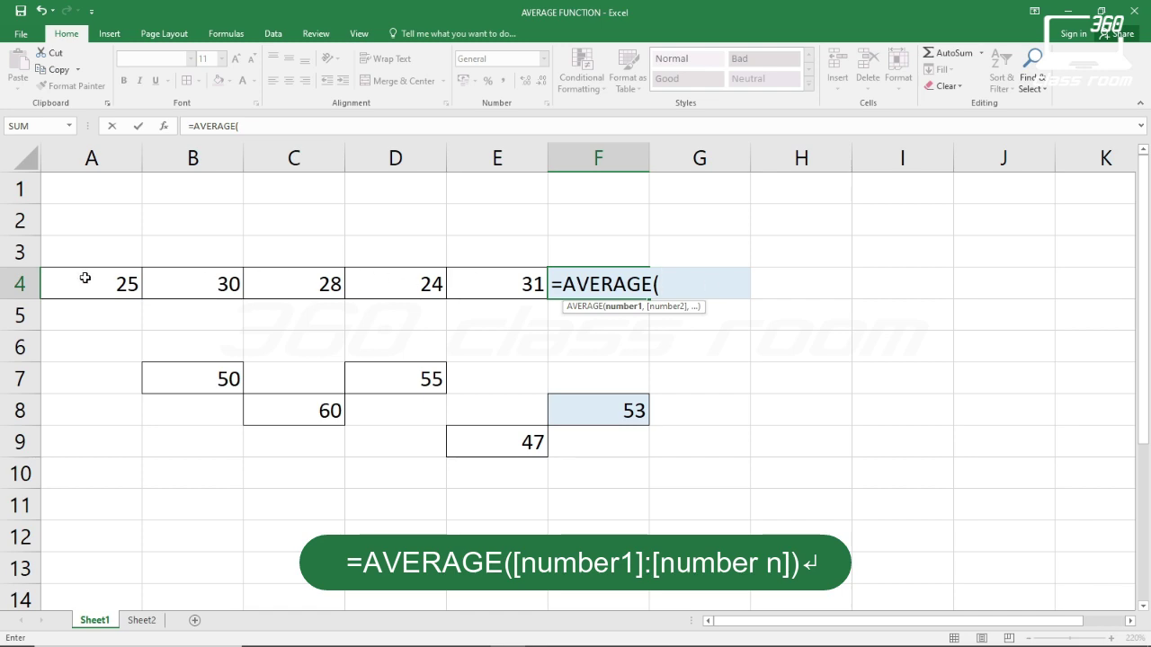
# - Complete the formula in F4 as =AVERAGE(A4:E4), picking the range A4:E4 in the worksheet
pyautogui.moveTo(86, 278); pyautogui.dragTo(459, 281)
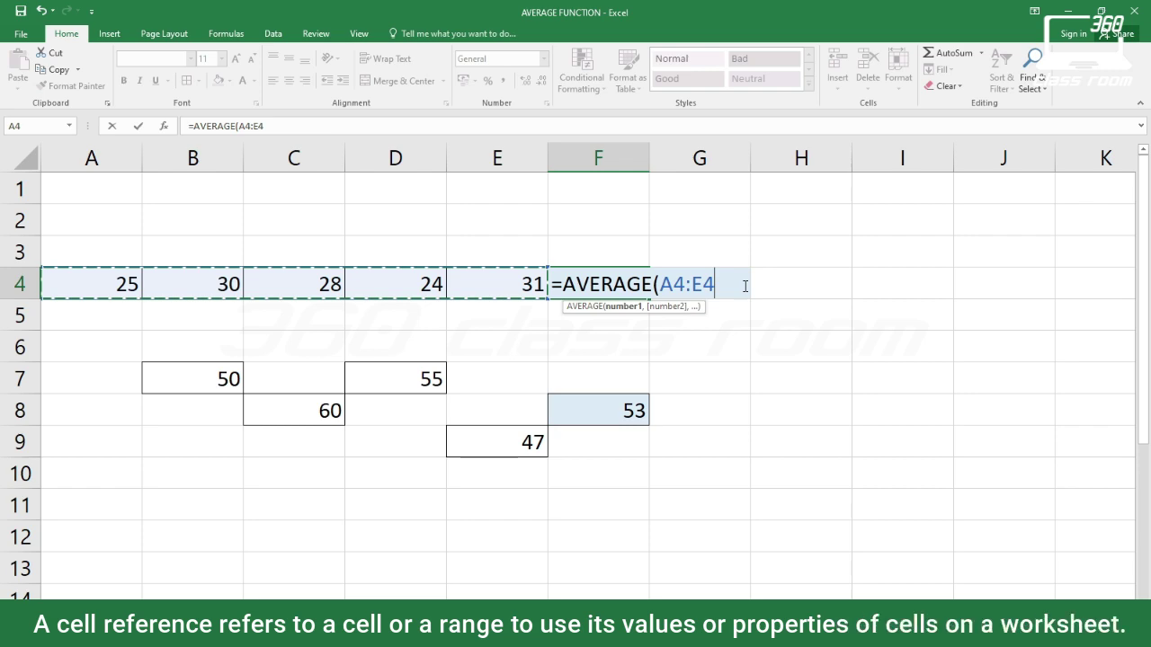
pyautogui.write(')')
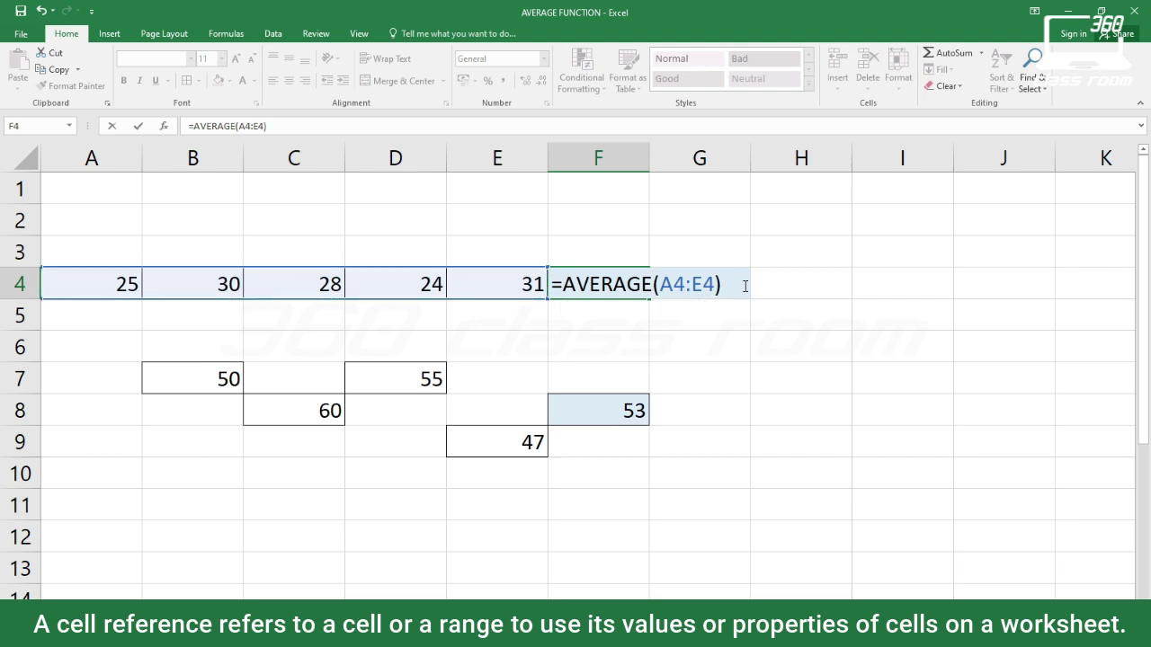
pyautogui.press('Return')
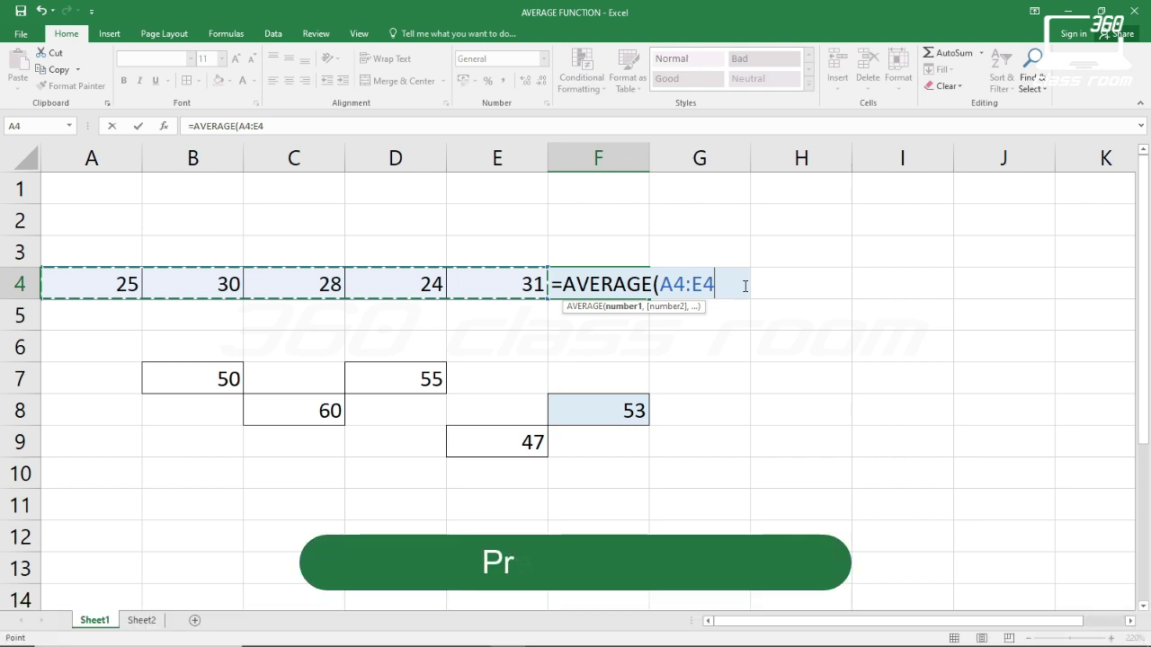
pyautogui.write(')')
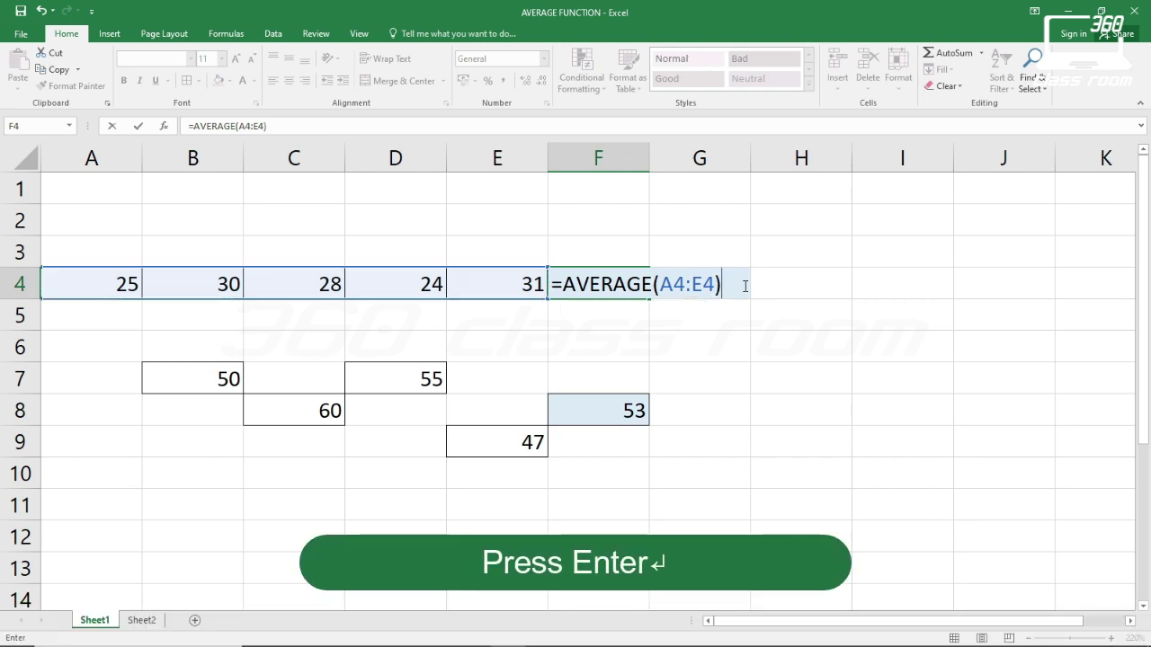
pyautogui.press('Return')
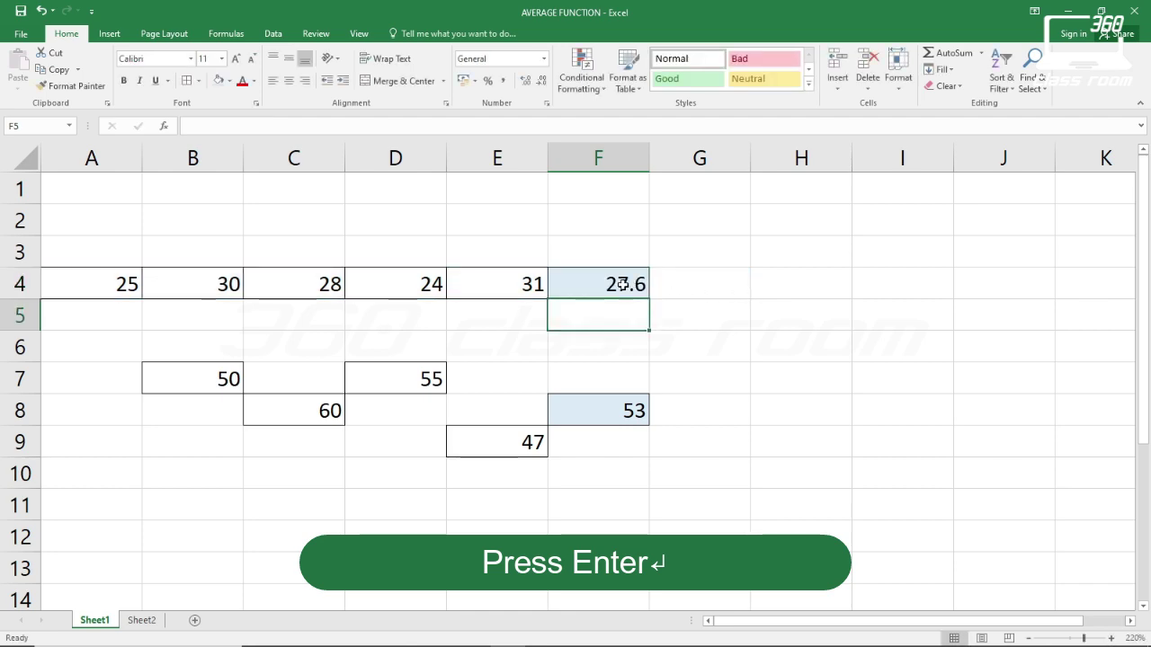
pyautogui.click(585, 285)
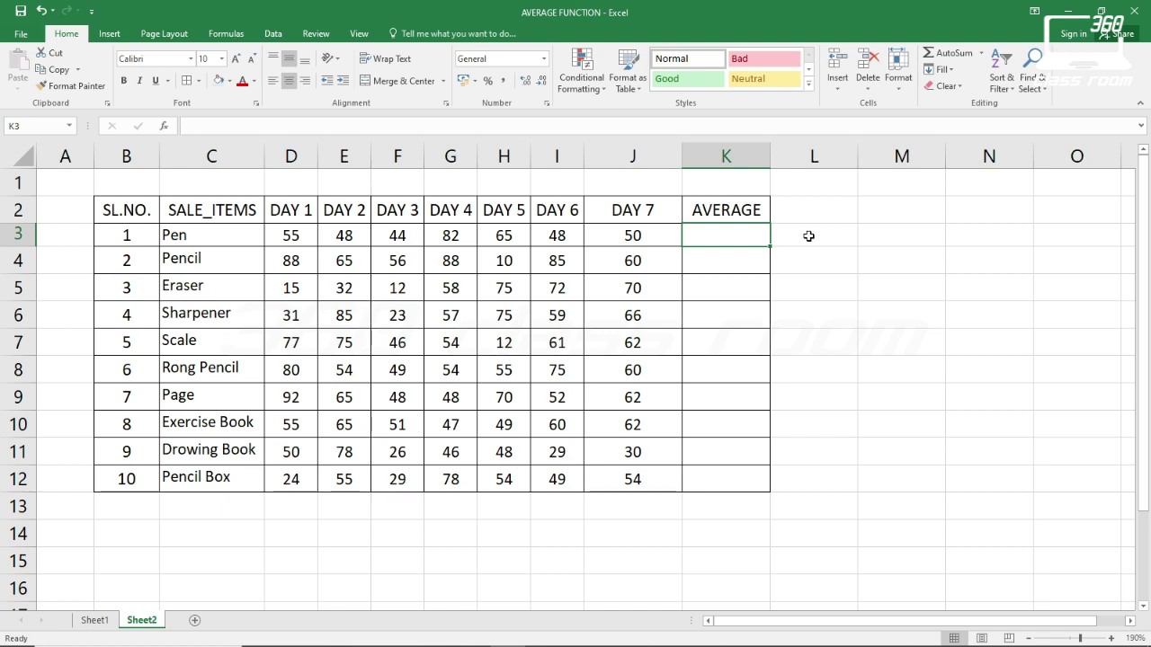
# - Average the Pen row's sales for Day 1 to Day 7 in Sheet2 cell K3 with =AVERAGE(D3:J3)
pyautogui.write('=AVERAGE')
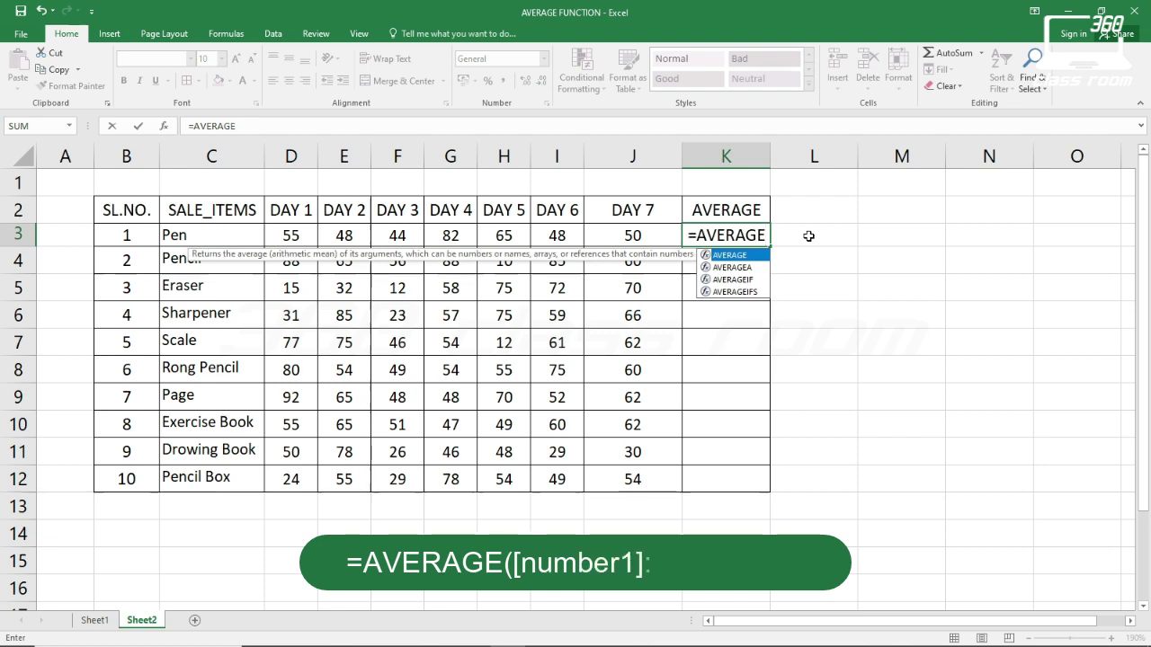
pyautogui.write('(')
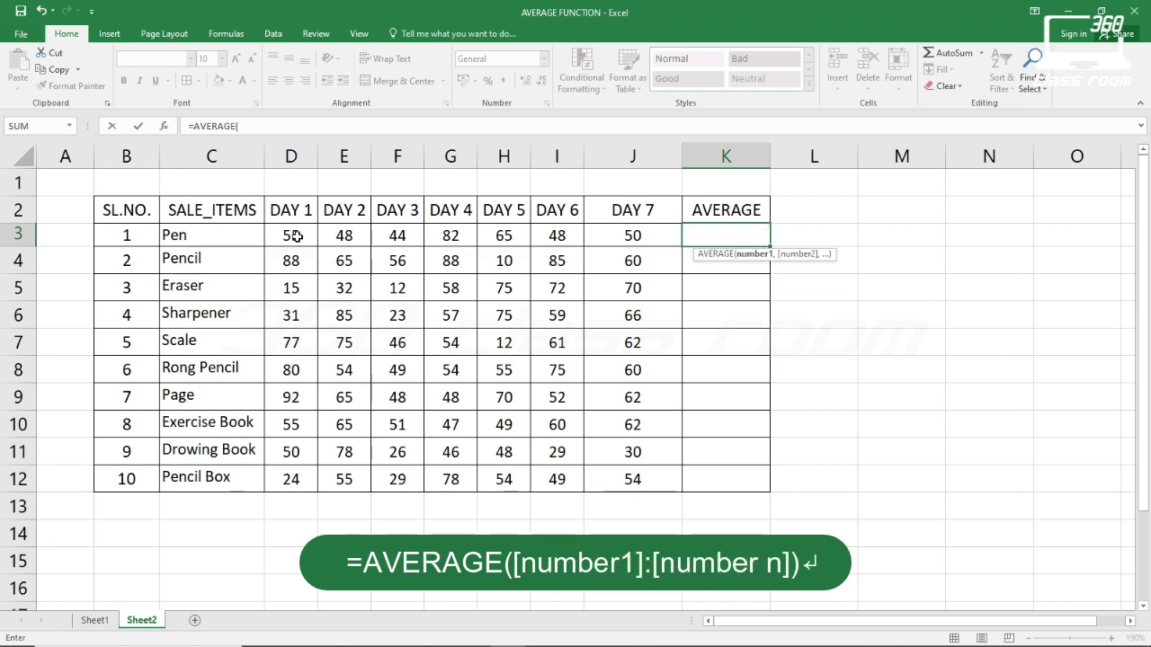
pyautogui.moveTo(296, 235); pyautogui.dragTo(605, 235)
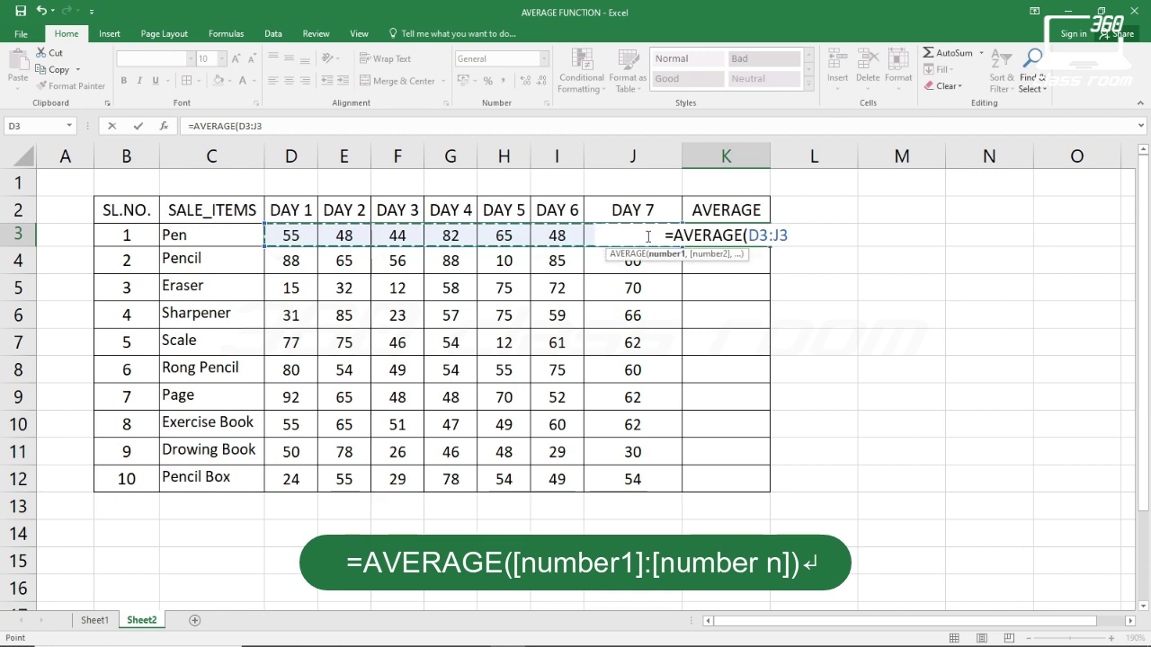
pyautogui.write(')')
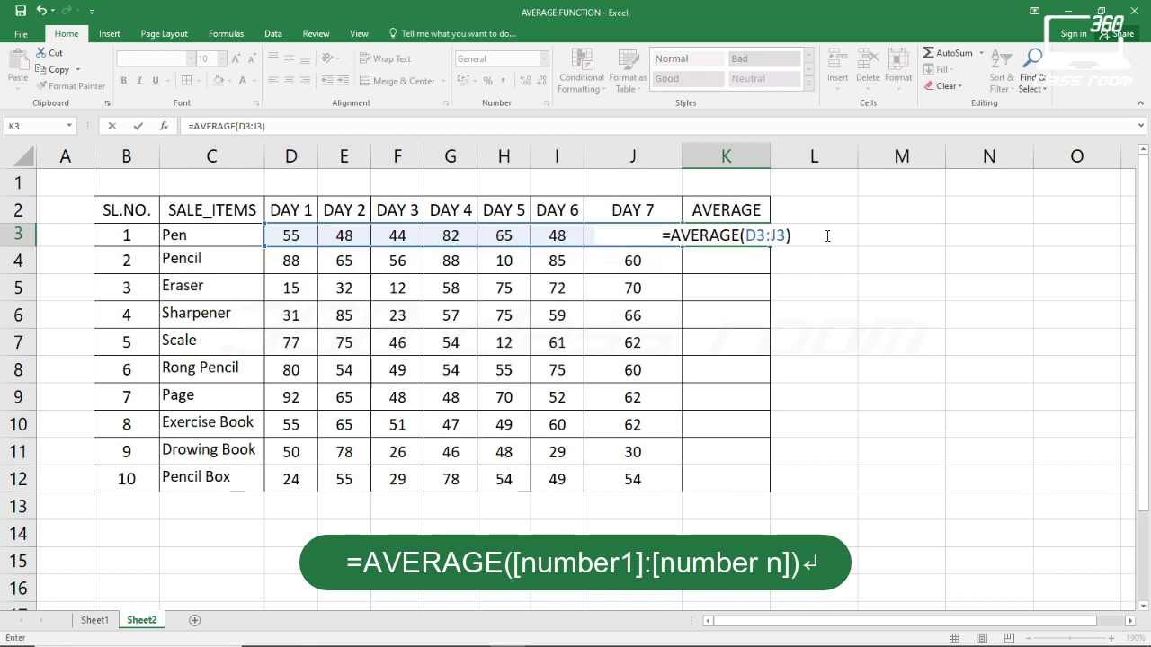
pyautogui.press('Return')
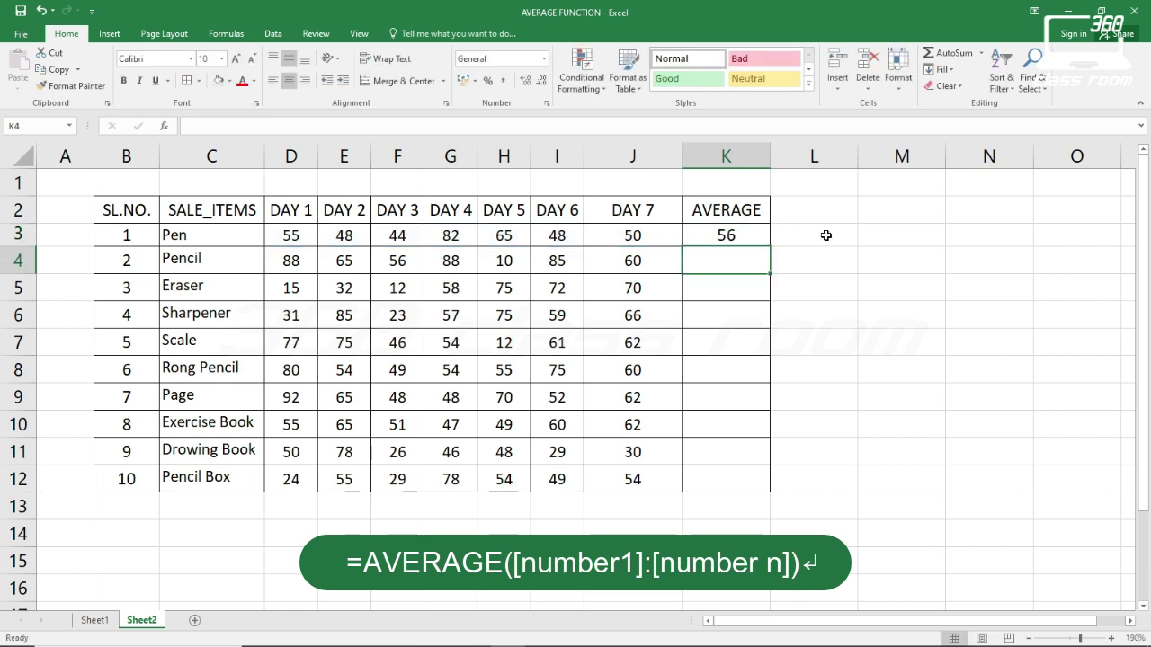
pyautogui.click(742, 232)
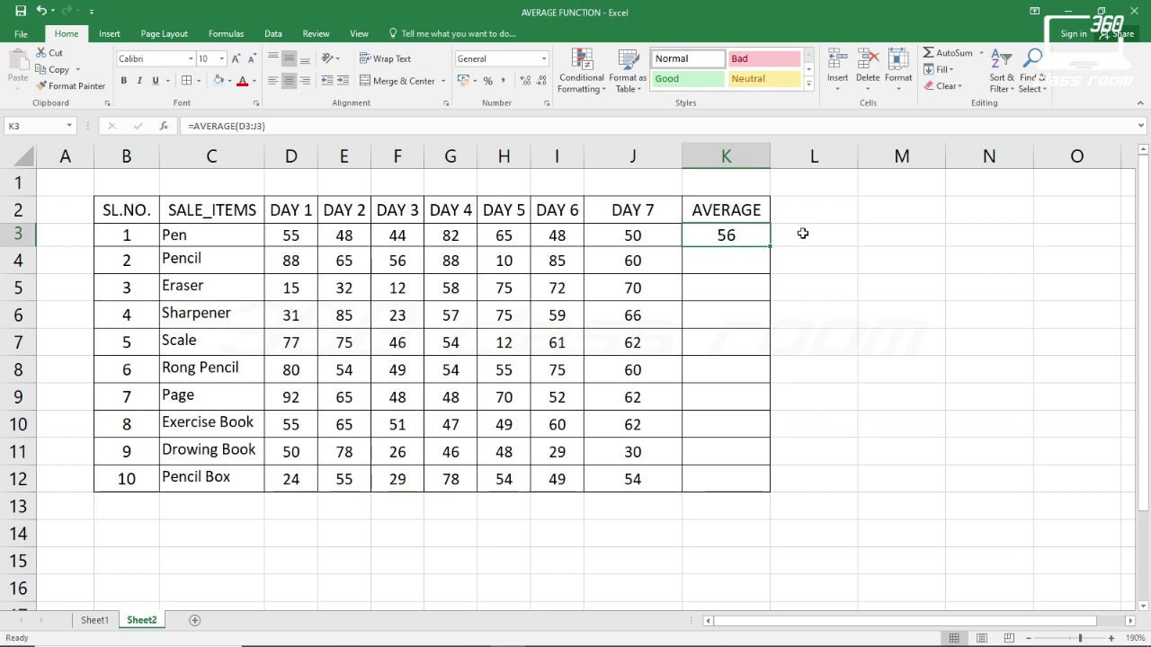
pyautogui.click(803, 234)
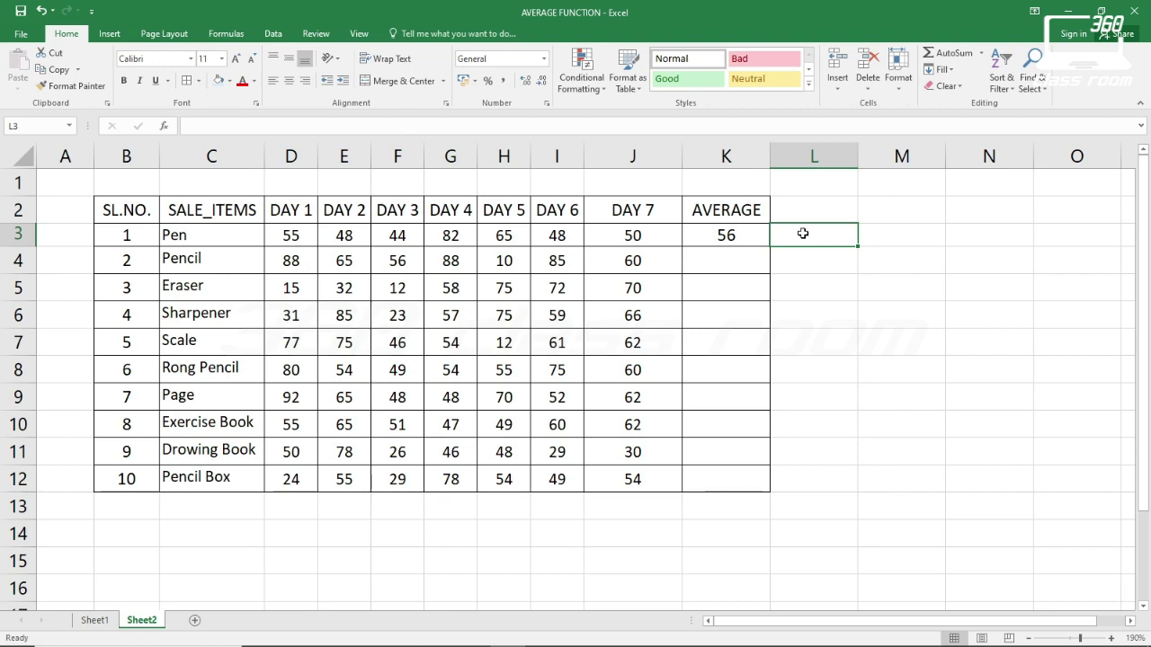
# - Try filling the K3 formula down the AVERAGE column to K12, and clear the filled cells K4:K12
pyautogui.click(727, 266)
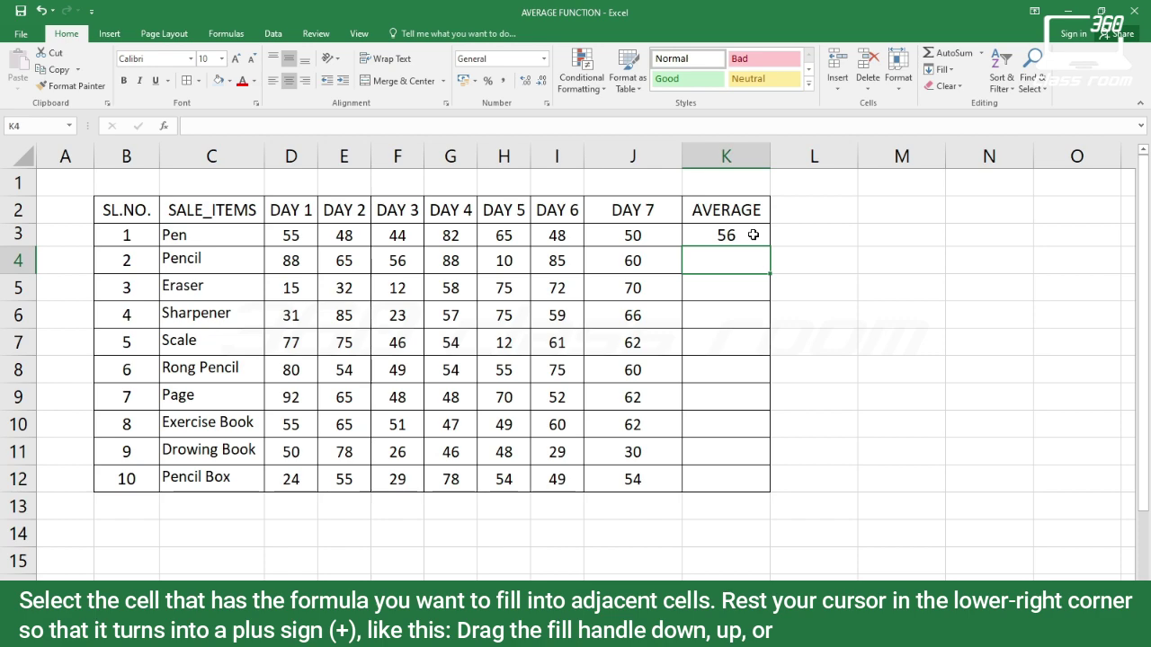
pyautogui.click(758, 234)
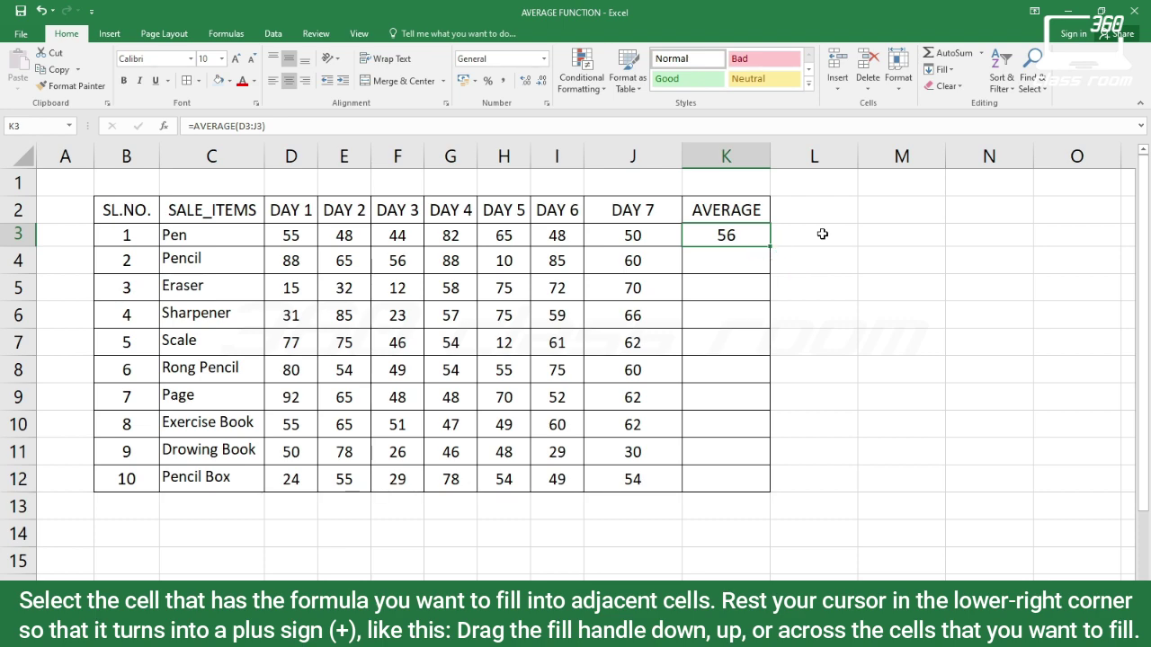
pyautogui.doubleClick(770, 245)
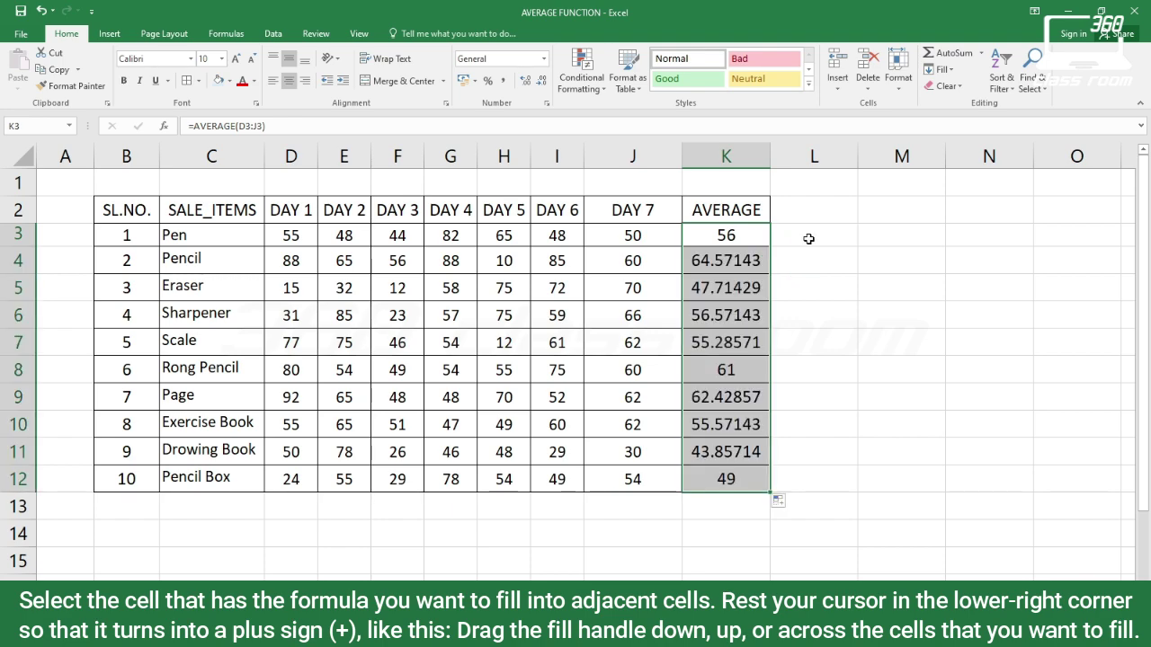
pyautogui.click(809, 238)
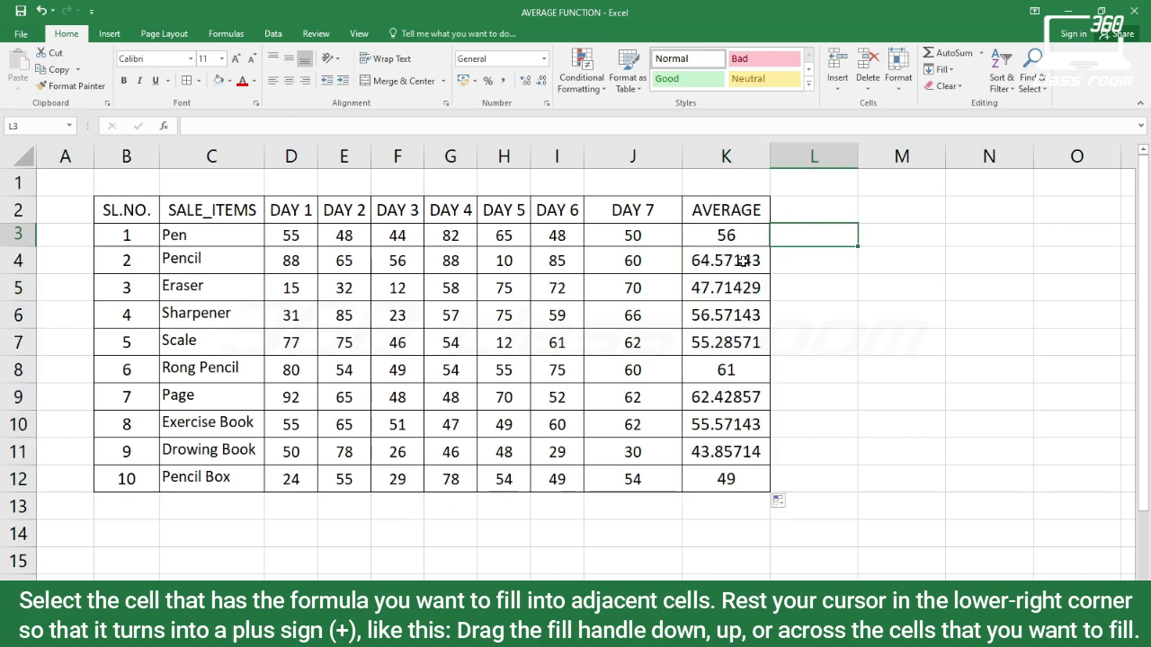
pyautogui.moveTo(743, 260); pyautogui.dragTo(754, 478)
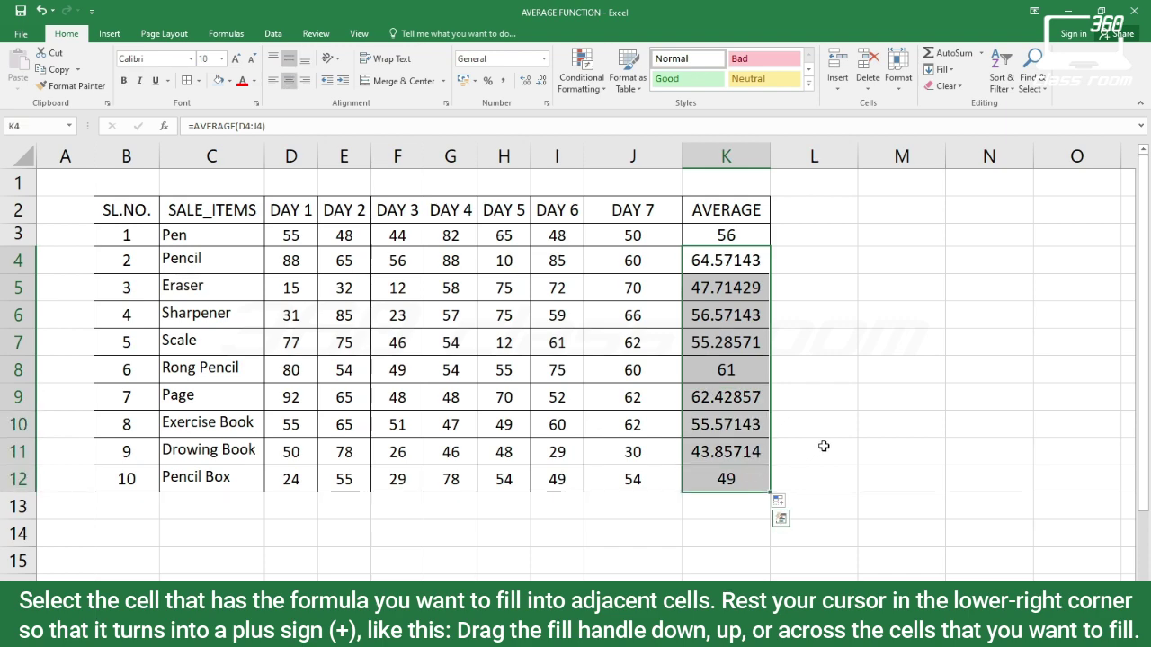
pyautogui.press('Delete')
# - Copy the AVERAGE formula from K3 down through K12 for the remaining sale items with the fill handle
pyautogui.click(759, 237)
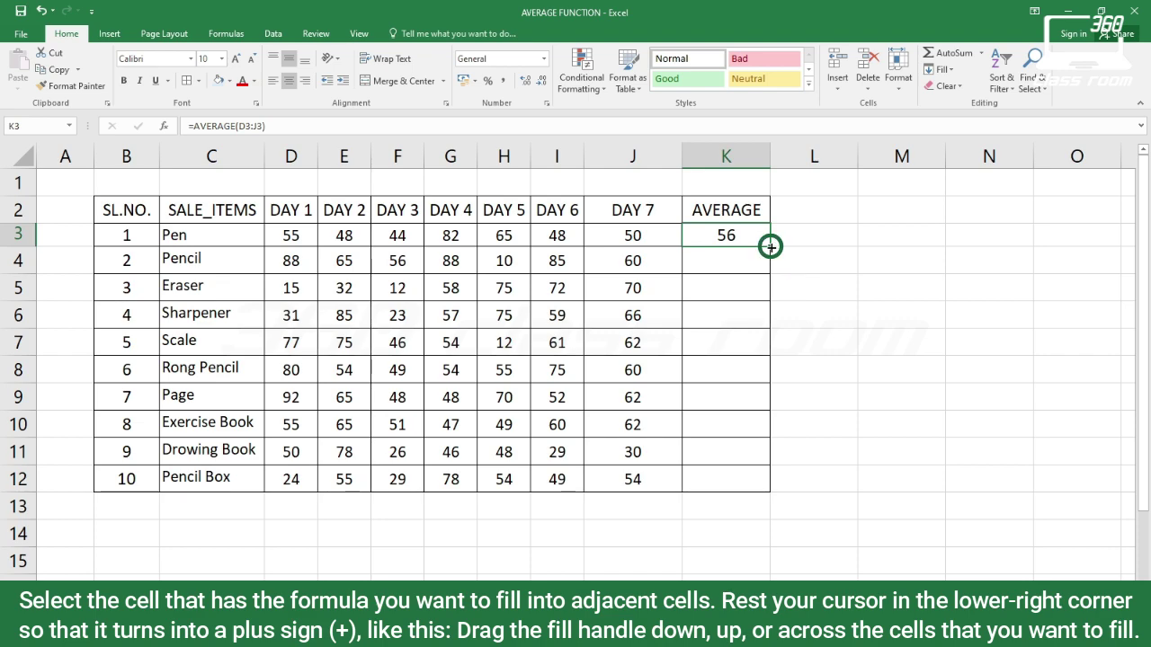
pyautogui.moveTo(771, 244); pyautogui.dragTo(768, 487)
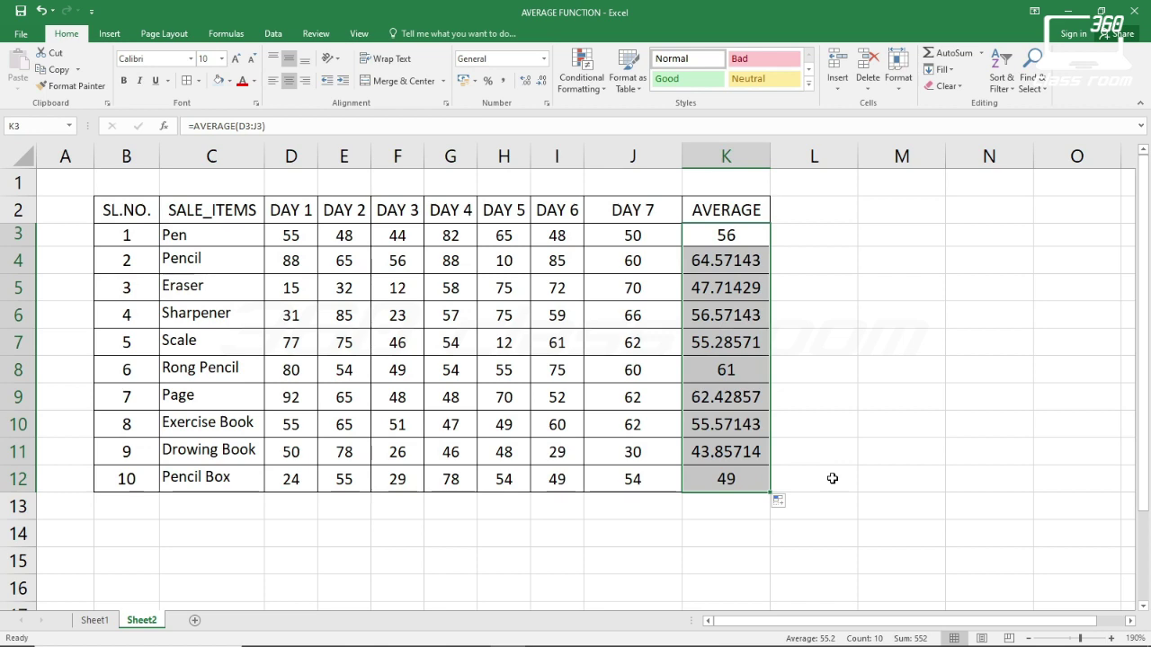
pyautogui.click(832, 479)
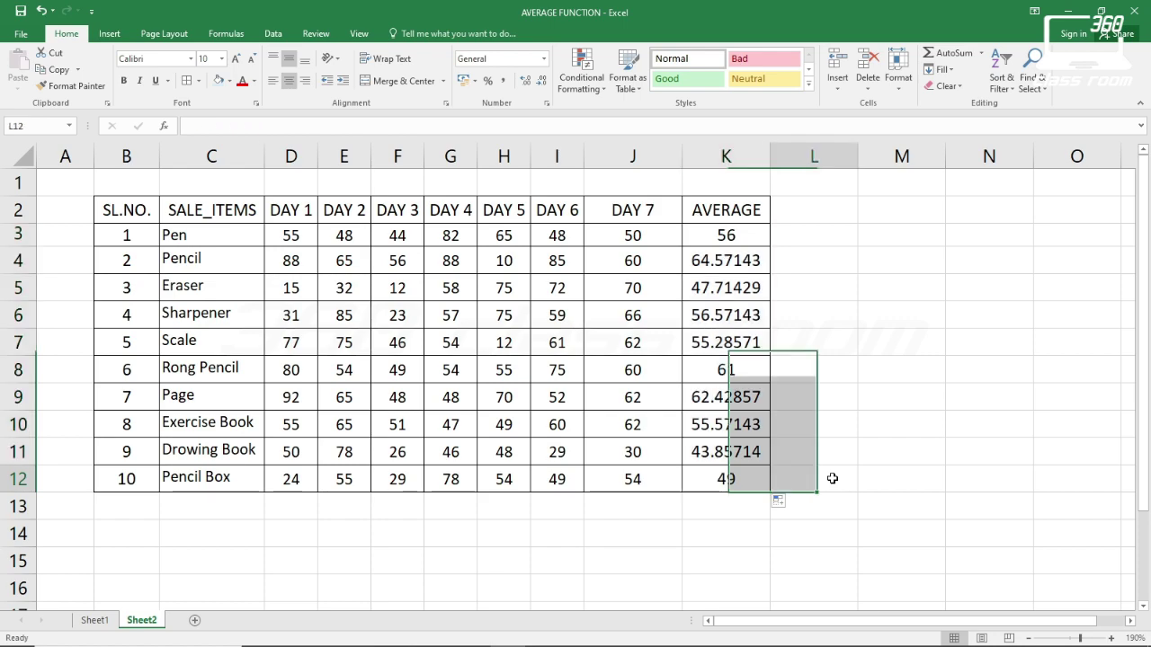